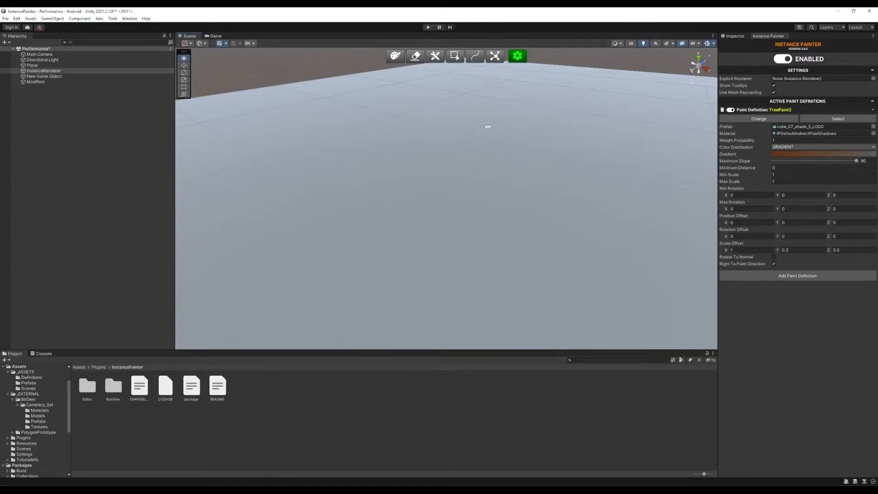
# - Activate the Curve tool and remove all four existing points of the curve on the plane
pyautogui.keyDown('alt'); pyautogui.moveTo(487, 126); pyautogui.dragTo(485, 60); pyautogui.keyUp('alt')
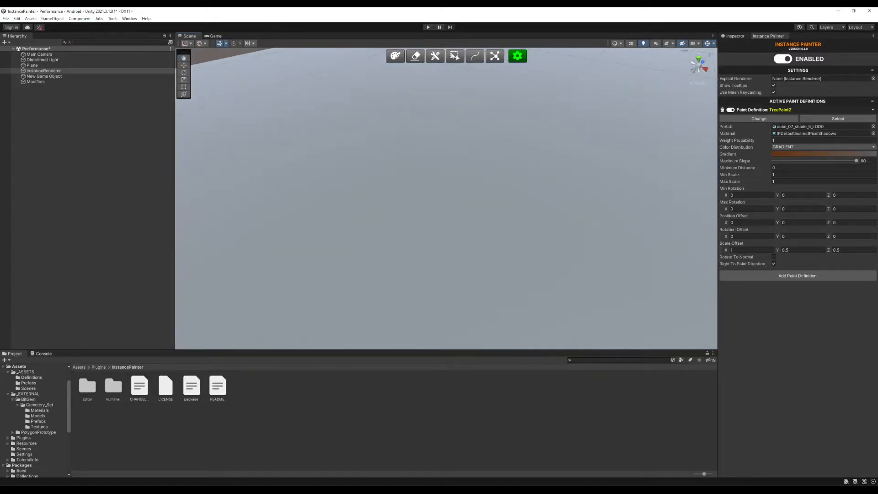
pyautogui.click(475, 57)
pyautogui.keyDown('alt'); pyautogui.moveTo(521, 165); pyautogui.dragTo(486, 199); pyautogui.keyUp('alt')
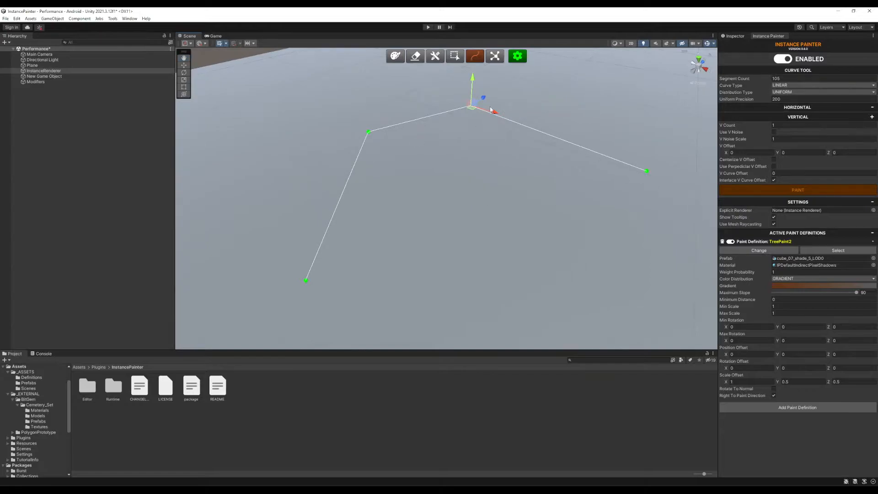
pyautogui.keyDown('ctrl'); pyautogui.click(369, 132); pyautogui.keyUp('ctrl')
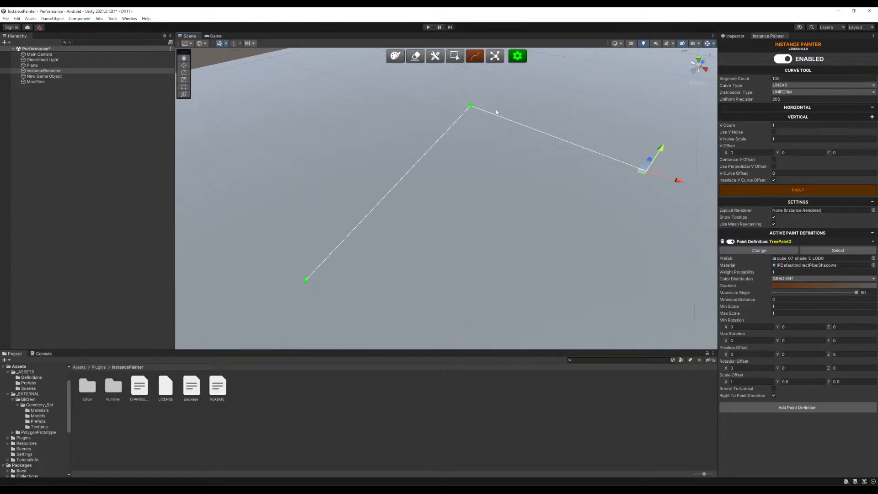
pyautogui.keyDown('ctrl'); pyautogui.click(470, 107); pyautogui.keyUp('ctrl')
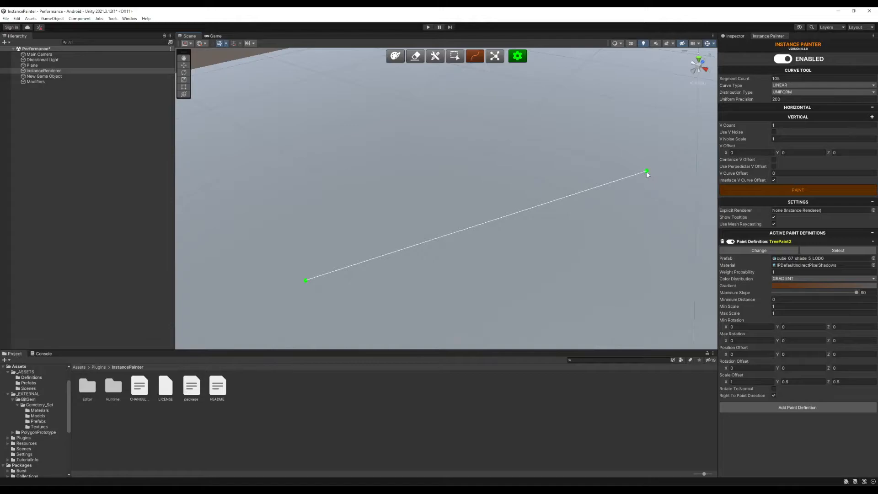
pyautogui.keyDown('ctrl'); pyautogui.click(647, 171); pyautogui.keyUp('ctrl')
pyautogui.keyDown('ctrl'); pyautogui.click(306, 280); pyautogui.keyUp('ctrl')
# - Place a new four-point curve on the plane in an open arch shape
pyautogui.click(377, 153)
pyautogui.click(491, 124)
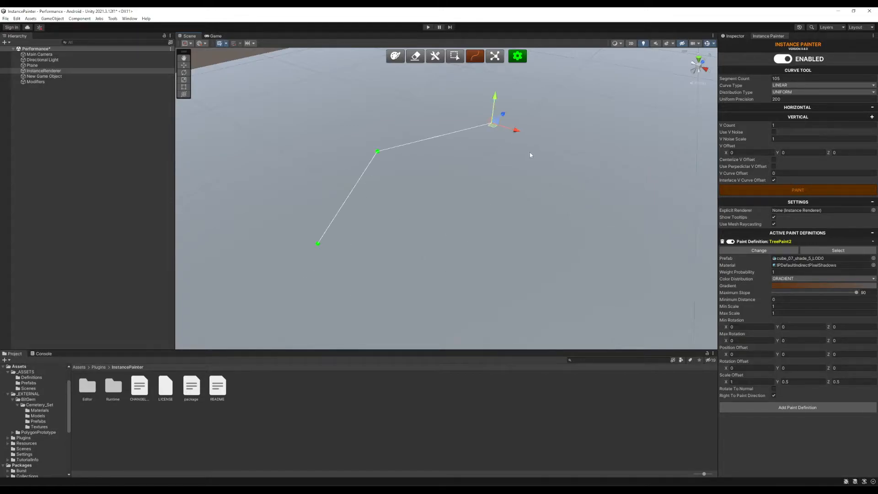
pyautogui.click(565, 195)
pyautogui.keyDown('alt'); pyautogui.moveTo(510, 222); pyautogui.dragTo(533, 239); pyautogui.keyUp('alt')
pyautogui.moveTo(505, 224); pyautogui.dragTo(479, 210, button='middle')
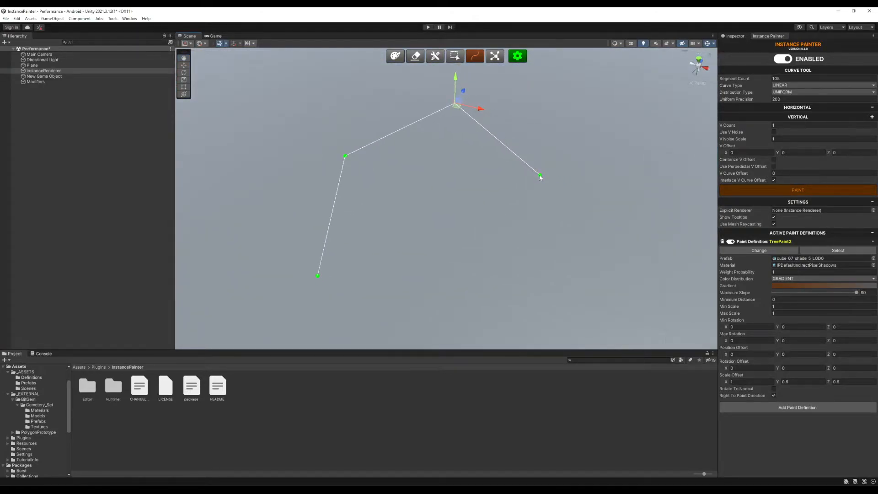
# - Move the curve's last point slightly outward, select its third point, and collapse the Vertical settings of the Curve tool
pyautogui.click(537, 173)
pyautogui.moveTo(538, 173); pyautogui.dragTo(569, 159)
pyautogui.keyDown('alt'); pyautogui.moveTo(498, 165); pyautogui.dragTo(464, 133); pyautogui.keyUp('alt')
pyautogui.click(479, 125)
pyautogui.keyDown('alt'); pyautogui.moveTo(463, 183); pyautogui.dragTo(459, 200); pyautogui.keyUp('alt')
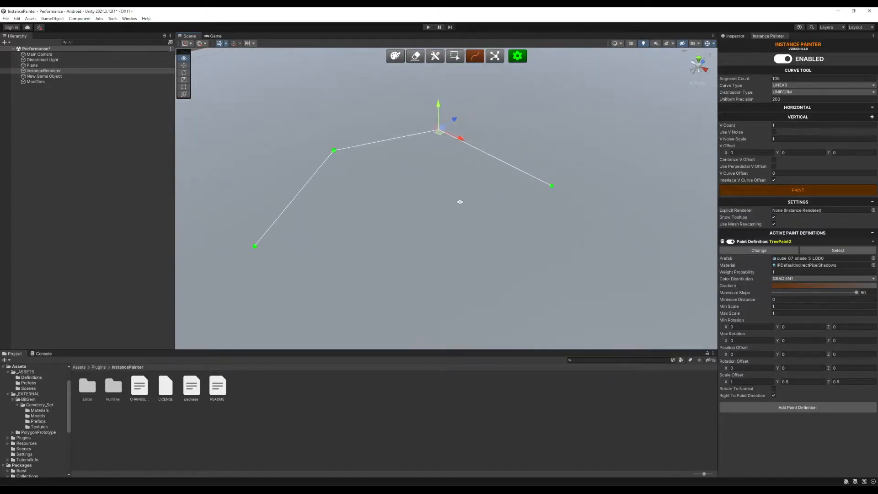
pyautogui.keyDown('alt'); pyautogui.moveTo(413, 238); pyautogui.dragTo(440, 223); pyautogui.keyUp('alt')
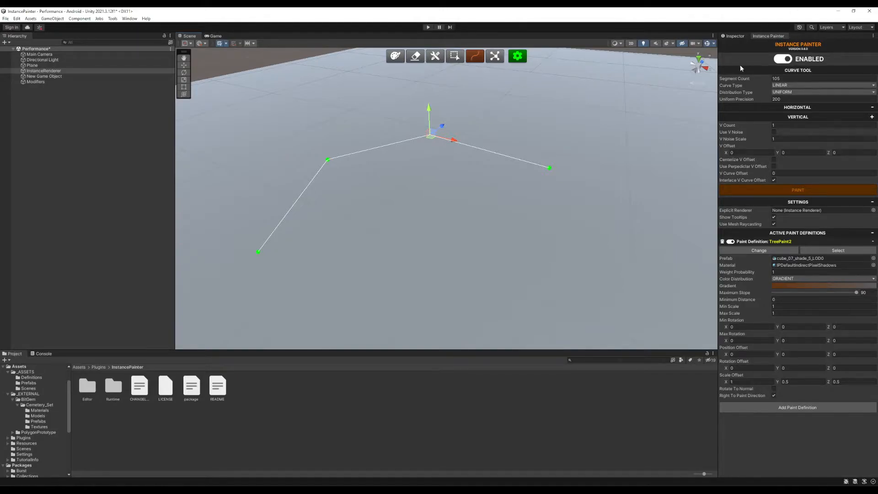
pyautogui.click(802, 118)
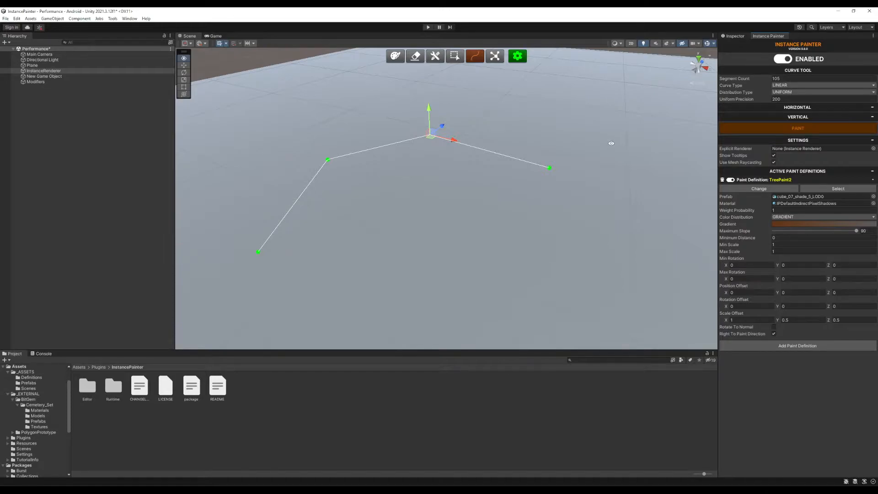
pyautogui.keyDown('alt'); pyautogui.moveTo(495, 207); pyautogui.dragTo(476, 215); pyautogui.keyUp('alt')
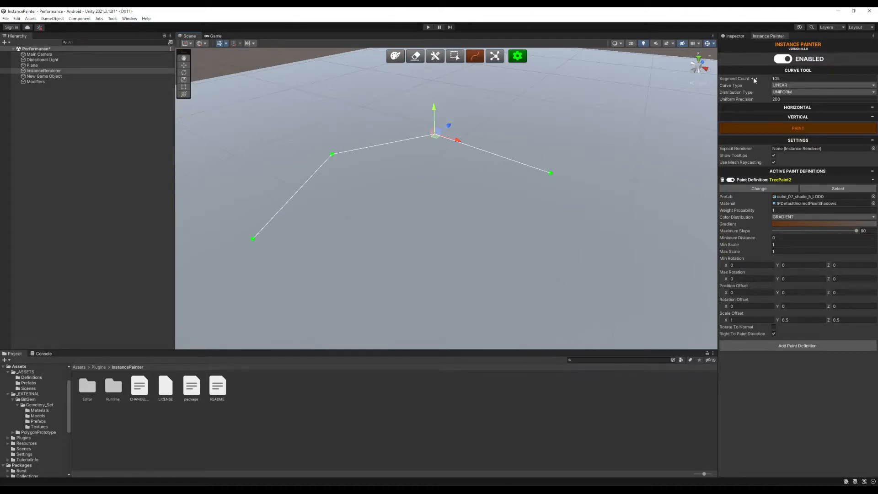
# - Switch the curve type to BEZIER, inspect the curve's shape, and return the type to LINEAR
pyautogui.click(792, 86)
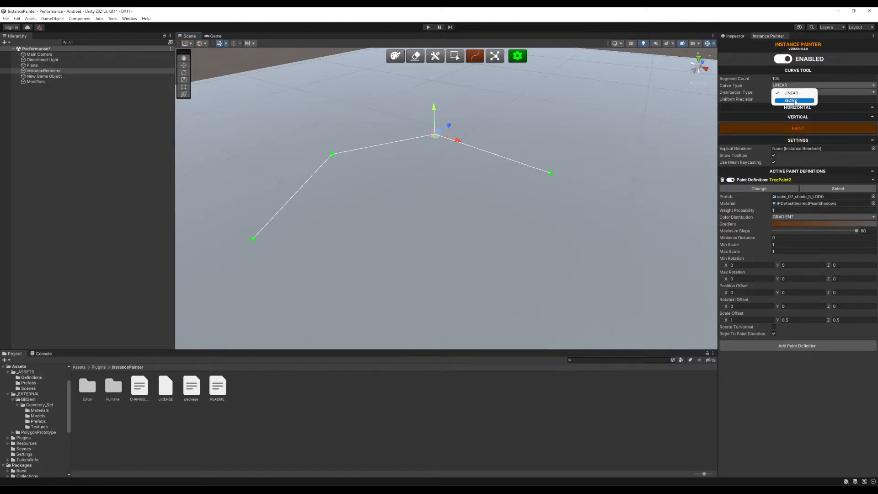
pyautogui.click(794, 102)
pyautogui.keyDown('alt'); pyautogui.moveTo(554, 187); pyautogui.dragTo(544, 241); pyautogui.keyUp('alt')
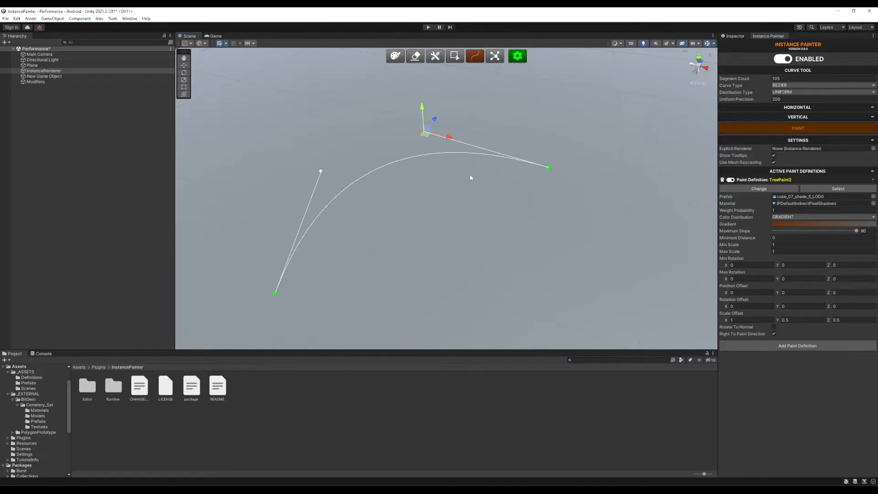
pyautogui.click(794, 85)
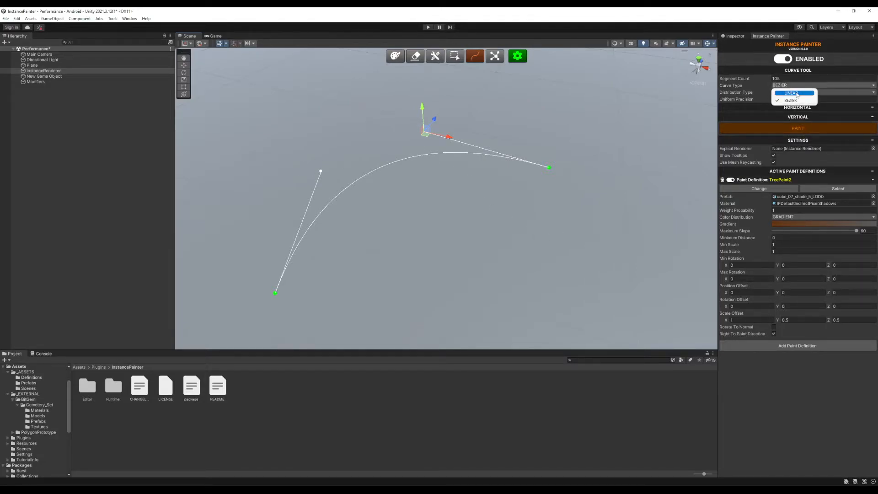
pyautogui.click(794, 94)
pyautogui.keyDown('alt'); pyautogui.moveTo(511, 158); pyautogui.dragTo(484, 155); pyautogui.keyUp('alt')
# - Set the curve's distribution type to LINEAR
pyautogui.click(794, 93)
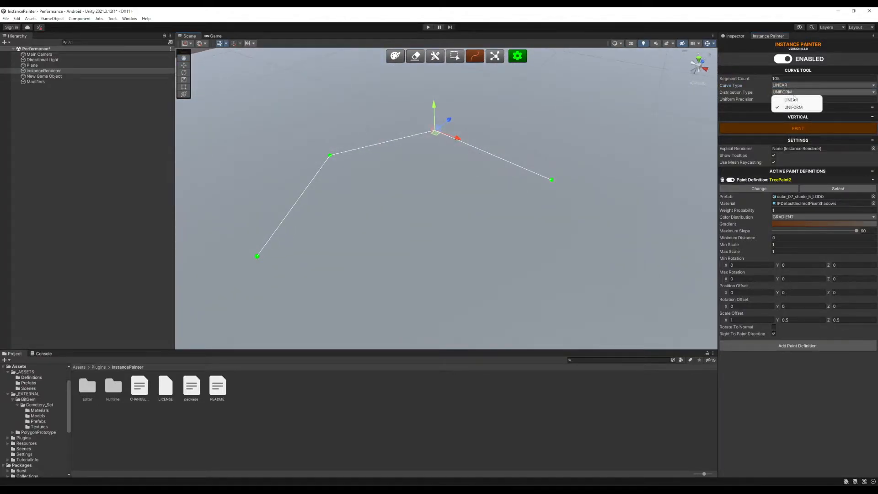
pyautogui.click(788, 102)
pyautogui.keyDown('alt'); pyautogui.moveTo(391, 182); pyautogui.dragTo(401, 181); pyautogui.keyUp('alt')
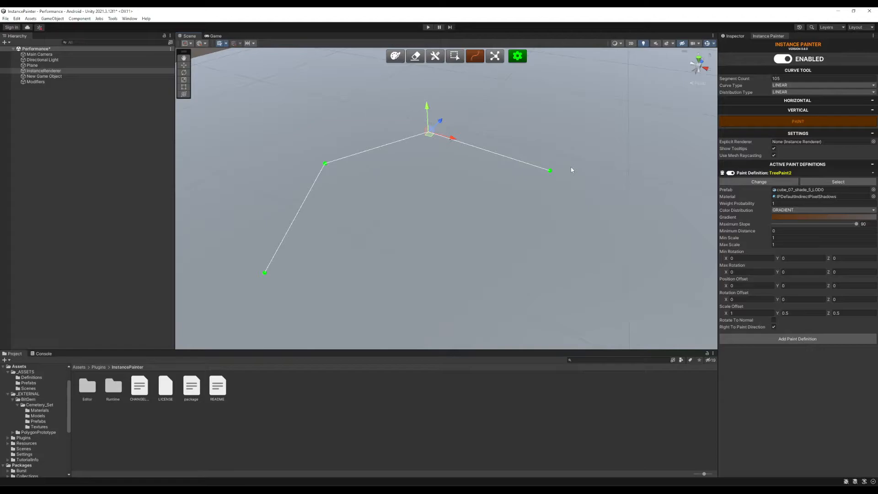
# - Move the curve's second point back and forth across the plane, settling it near its original corner location
pyautogui.click(324, 164)
pyautogui.moveTo(327, 167); pyautogui.dragTo(332, 141)
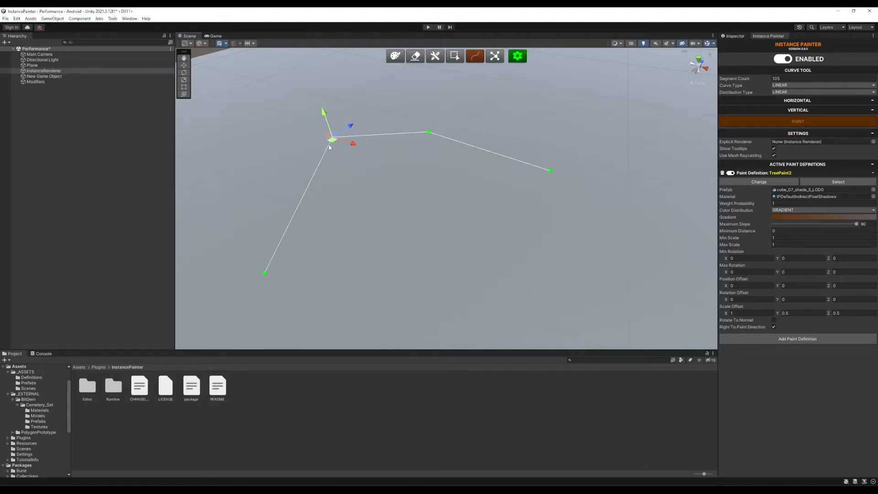
pyautogui.moveTo(335, 142)
pyautogui.keyDown('alt'); pyautogui.mouseDown()
pyautogui.moveTo(374, 127)
pyautogui.moveTo(392, 164)
pyautogui.moveTo(343, 131)
pyautogui.mouseUp(); pyautogui.keyUp('alt')
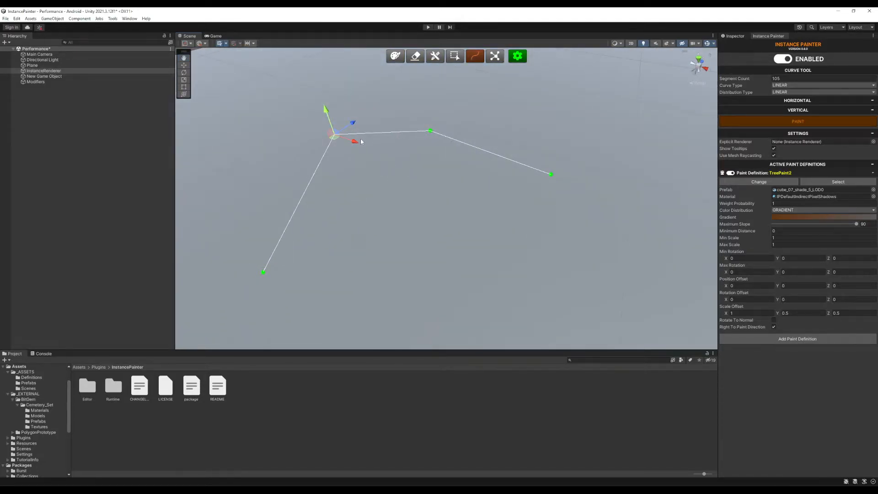
pyautogui.moveTo(334, 139); pyautogui.dragTo(329, 166)
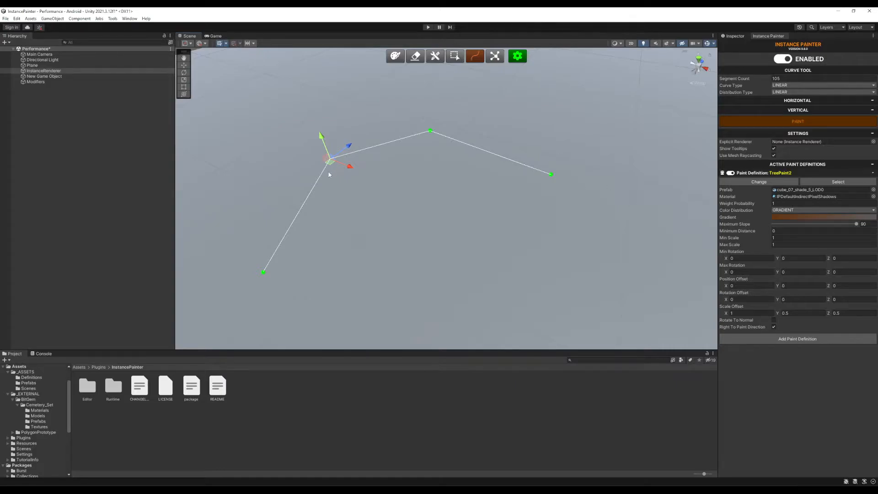
pyautogui.keyDown('alt'); pyautogui.moveTo(408, 214); pyautogui.dragTo(389, 201); pyautogui.keyUp('alt')
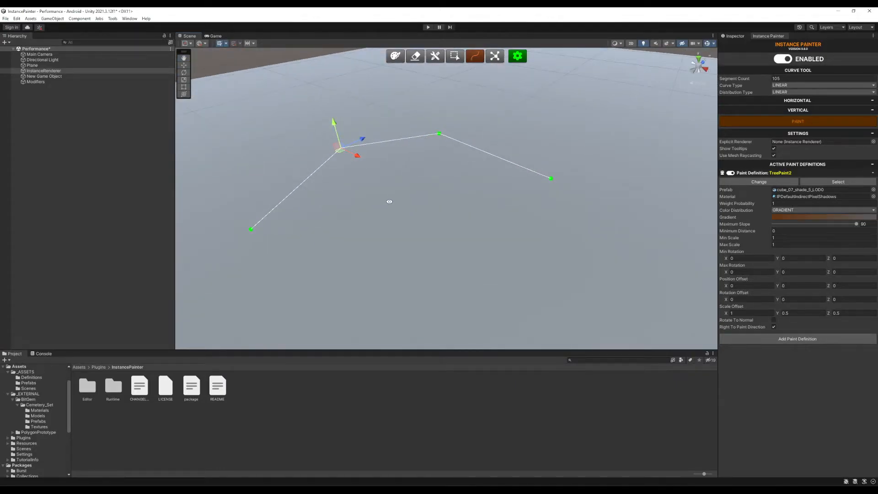
pyautogui.moveTo(340, 150); pyautogui.dragTo(334, 149)
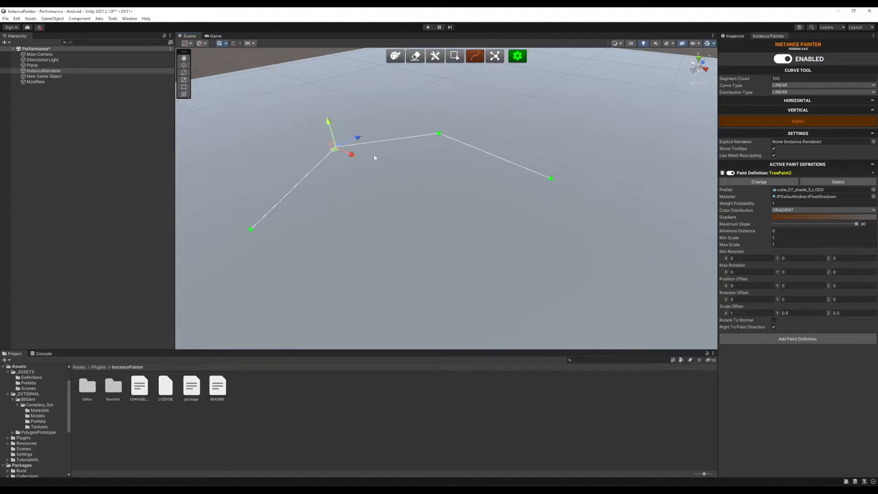
# - Set the curve's distribution type to UNIFORM and view the curve from several angles
pyautogui.click(786, 92)
pyautogui.click(793, 107)
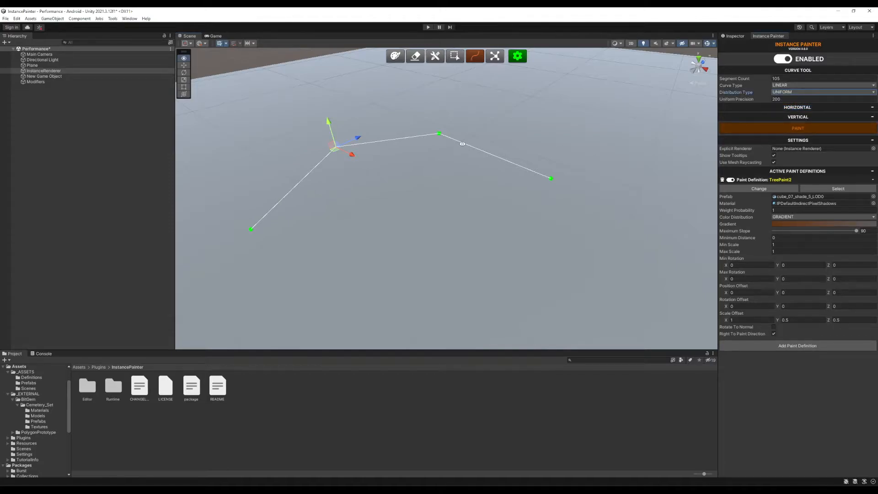
pyautogui.keyDown('alt'); pyautogui.moveTo(462, 144); pyautogui.dragTo(423, 174); pyautogui.keyUp('alt')
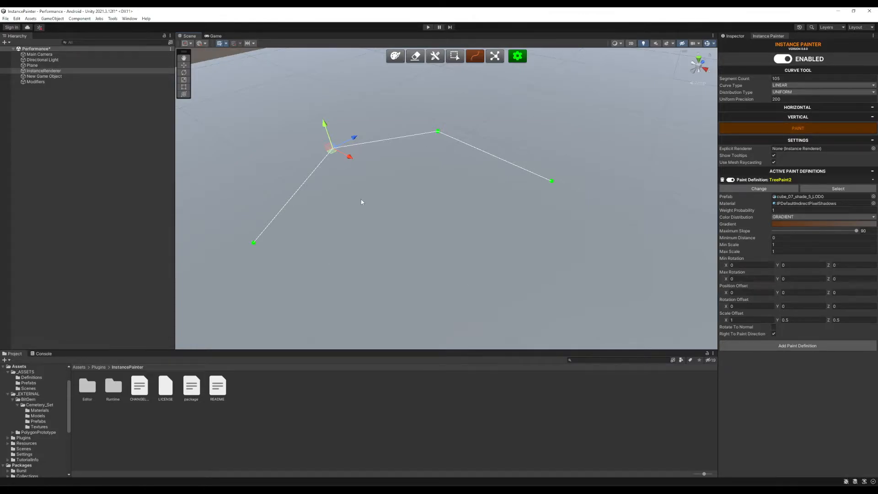
pyautogui.moveTo(412, 210)
pyautogui.keyDown('alt'); pyautogui.mouseDown()
pyautogui.moveTo(406, 166)
pyautogui.moveTo(417, 207)
pyautogui.mouseUp(); pyautogui.keyUp('alt')
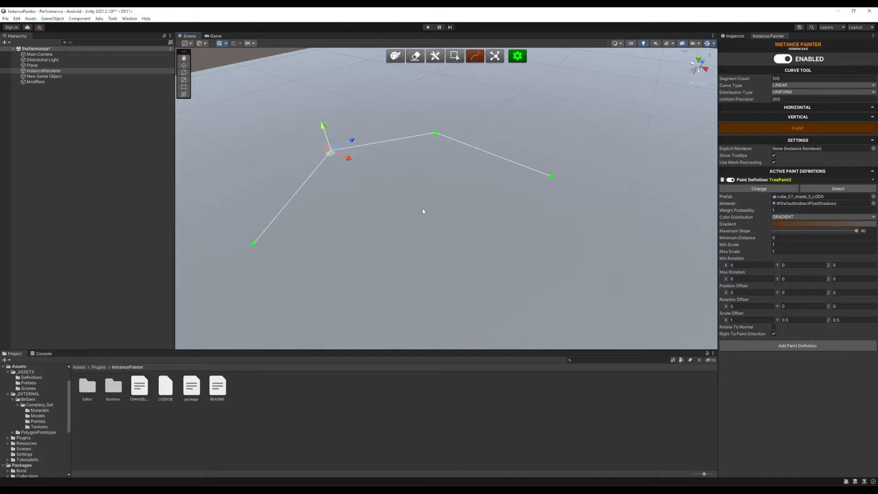
pyautogui.keyDown('alt'); pyautogui.moveTo(421, 208); pyautogui.dragTo(421, 190); pyautogui.keyUp('alt')
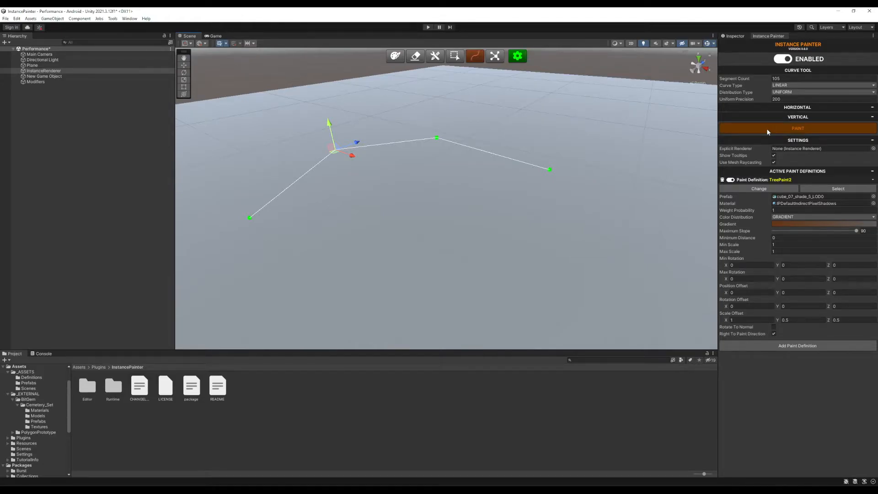
pyautogui.keyDown('alt'); pyautogui.moveTo(513, 191); pyautogui.dragTo(513, 224); pyautogui.keyUp('alt')
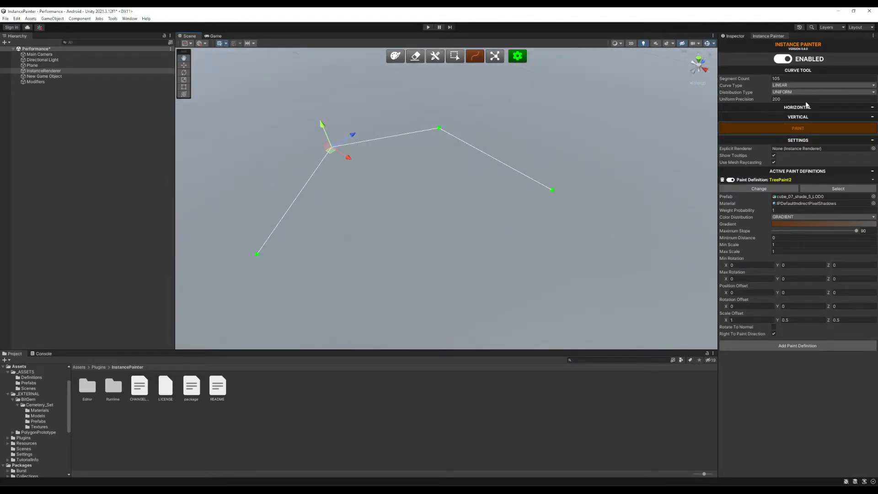
pyautogui.keyDown('alt'); pyautogui.moveTo(438, 221); pyautogui.dragTo(462, 229); pyautogui.keyUp('alt')
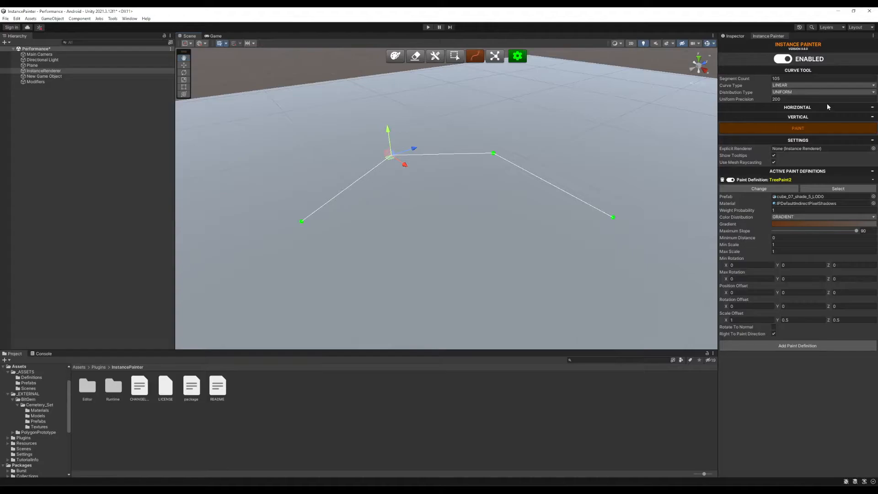
# - Switch the distribution type to LINEAR and back to UNIFORM, and review the curve from above
pyautogui.click(793, 91)
pyautogui.click(797, 104)
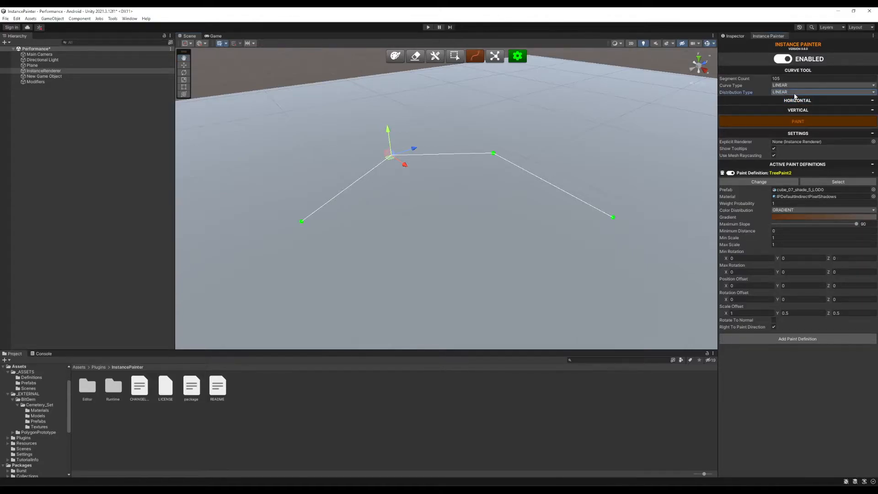
pyautogui.click(794, 93)
pyautogui.click(796, 105)
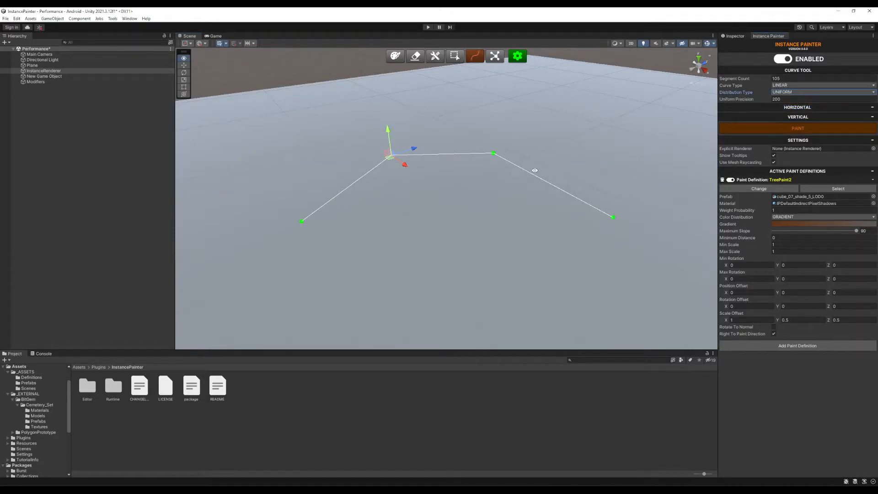
pyautogui.keyDown('alt'); pyautogui.moveTo(534, 170); pyautogui.dragTo(474, 203); pyautogui.keyUp('alt')
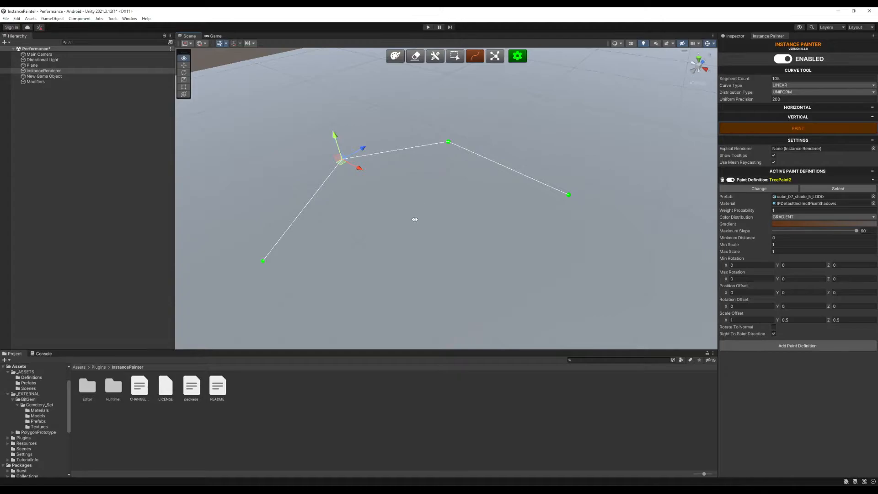
pyautogui.moveTo(413, 218)
pyautogui.keyDown('alt'); pyautogui.mouseDown()
pyautogui.moveTo(409, 204)
pyautogui.moveTo(381, 219)
pyautogui.moveTo(385, 233)
pyautogui.mouseUp(); pyautogui.keyUp('alt')
# - Paint the TreePaint2 definition's cube instances along the four-point curve and inspect the painted line up close
pyautogui.click(800, 126)
pyautogui.scroll(2, 540, 220)
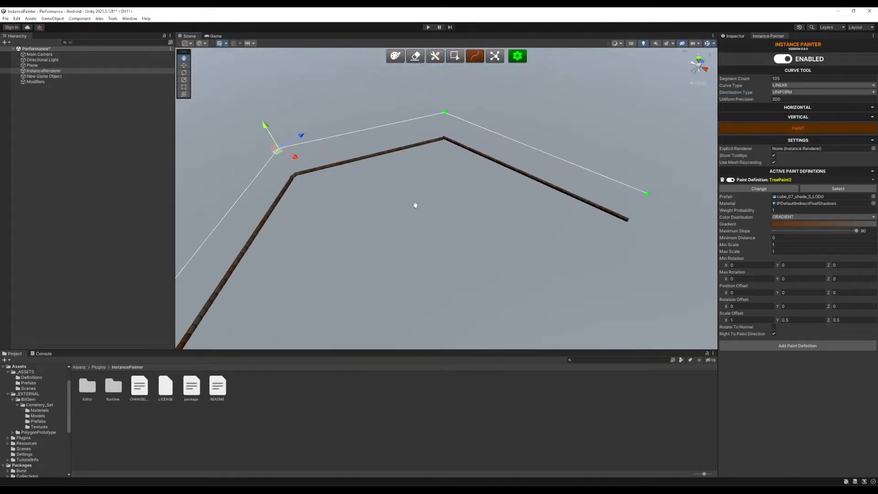
pyautogui.scroll(4, 413, 204)
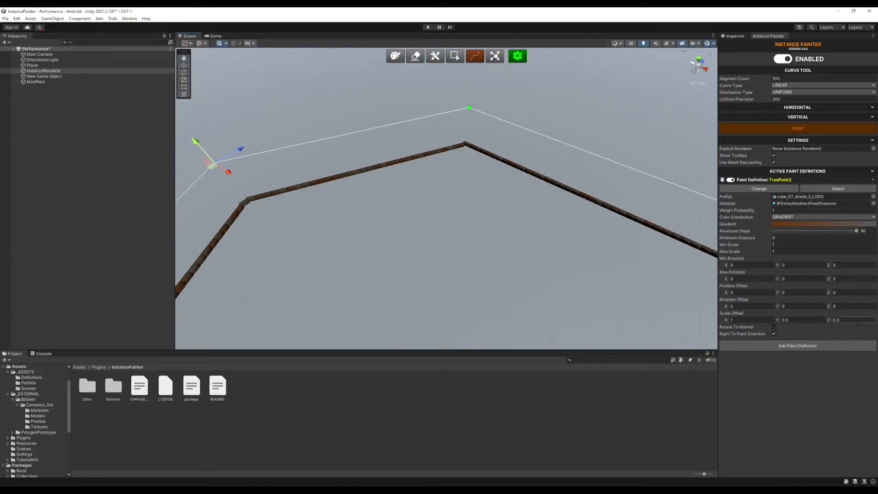
pyautogui.moveTo(493, 243)
pyautogui.keyDown('alt'); pyautogui.mouseDown()
pyautogui.moveTo(435, 194)
pyautogui.moveTo(290, 196)
pyautogui.mouseUp(); pyautogui.keyUp('alt')
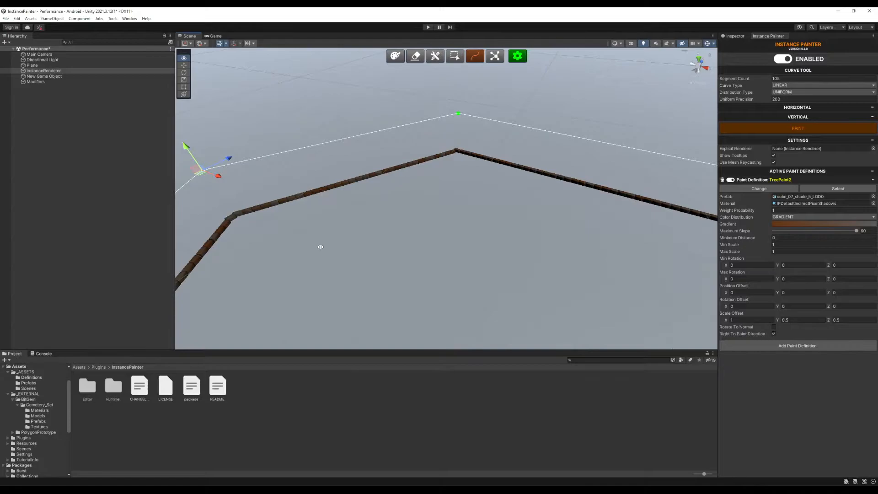
pyautogui.moveTo(319, 247)
pyautogui.keyDown('alt'); pyautogui.mouseDown()
pyautogui.moveTo(421, 238)
pyautogui.moveTo(378, 222)
pyautogui.moveTo(515, 274)
pyautogui.moveTo(482, 215)
pyautogui.moveTo(498, 210)
pyautogui.mouseUp(); pyautogui.keyUp('alt')
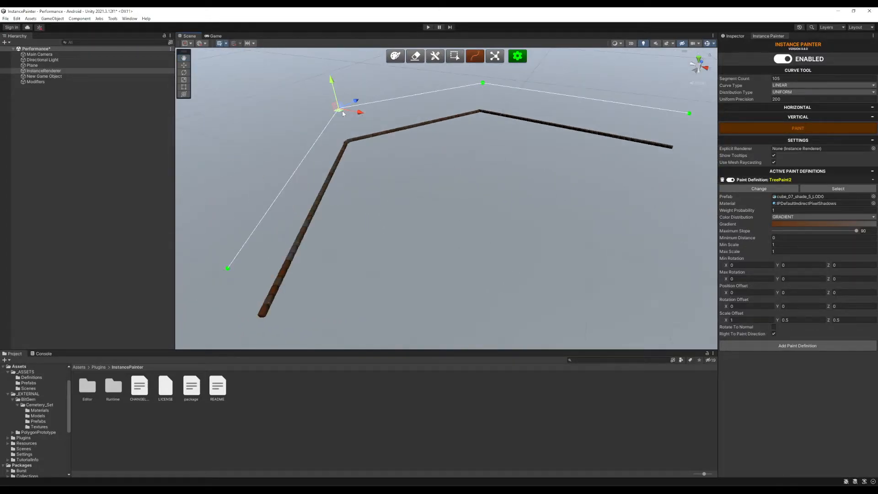
pyautogui.moveTo(343, 114)
pyautogui.mouseDown()
pyautogui.moveTo(339, 133)
pyautogui.moveTo(364, 169)
pyautogui.moveTo(326, 82)
pyautogui.moveTo(289, 83)
pyautogui.moveTo(304, 140)
pyautogui.moveTo(320, 123)
pyautogui.moveTo(315, 159)
pyautogui.moveTo(320, 118)
pyautogui.mouseUp()
pyautogui.moveTo(375, 201)
pyautogui.keyDown('alt'); pyautogui.mouseDown()
pyautogui.moveTo(353, 151)
pyautogui.moveTo(336, 158)
pyautogui.moveTo(359, 211)
pyautogui.mouseUp(); pyautogui.keyUp('alt')
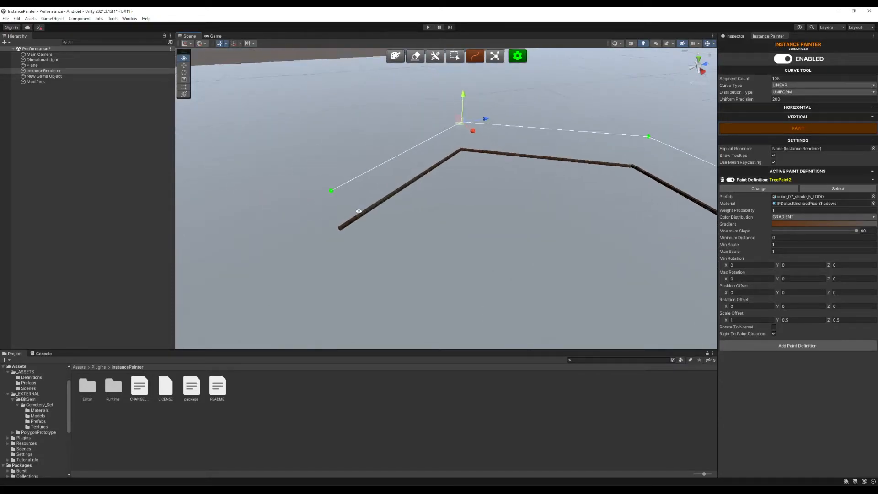
pyautogui.keyDown('alt'); pyautogui.scroll(6, 339, 228); pyautogui.keyUp('alt')
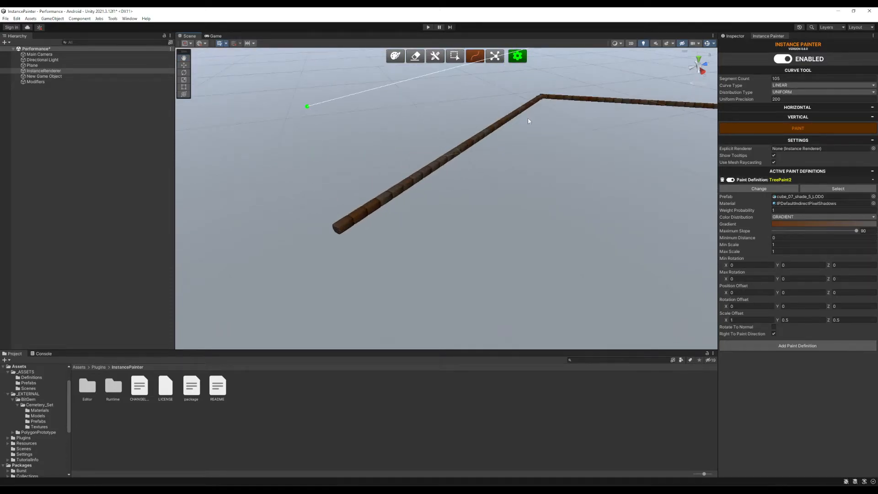
# - Select the curve's second point and inspect the painted line from several angles
pyautogui.moveTo(528, 120)
pyautogui.keyDown('alt'); pyautogui.mouseDown()
pyautogui.moveTo(500, 196)
pyautogui.moveTo(508, 196)
pyautogui.mouseUp(); pyautogui.keyUp('alt')
pyautogui.moveTo(492, 134)
pyautogui.mouseDown()
pyautogui.moveTo(499, 115)
pyautogui.moveTo(566, 70)
pyautogui.moveTo(552, 126)
pyautogui.moveTo(489, 152)
pyautogui.moveTo(484, 141)
pyautogui.mouseUp()
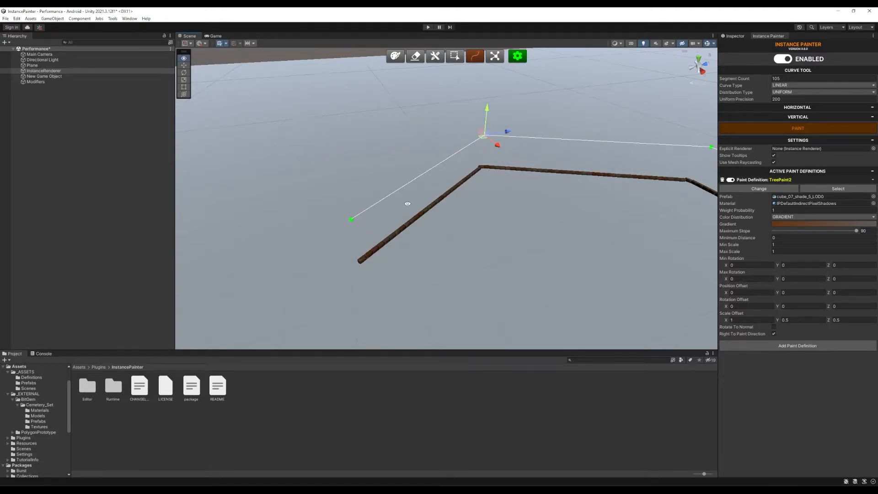
pyautogui.moveTo(530, 251); pyautogui.dragTo(438, 222, button='right')
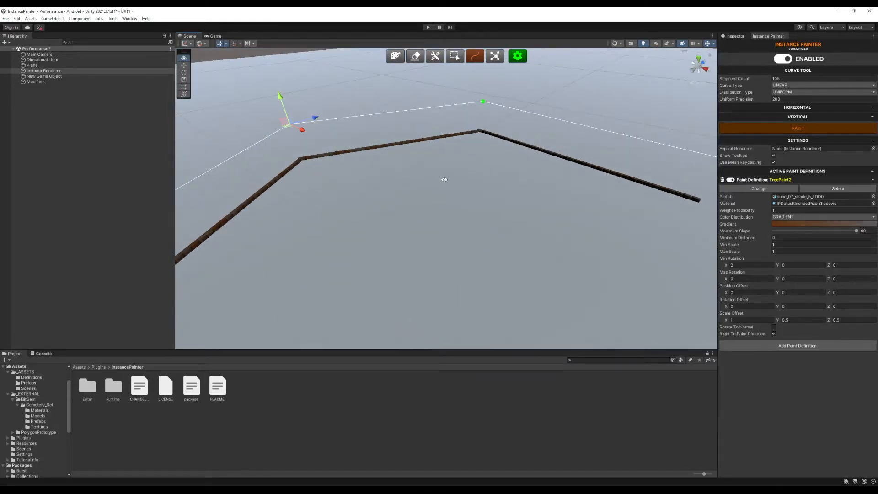
pyautogui.moveTo(444, 179); pyautogui.dragTo(404, 248, button='right')
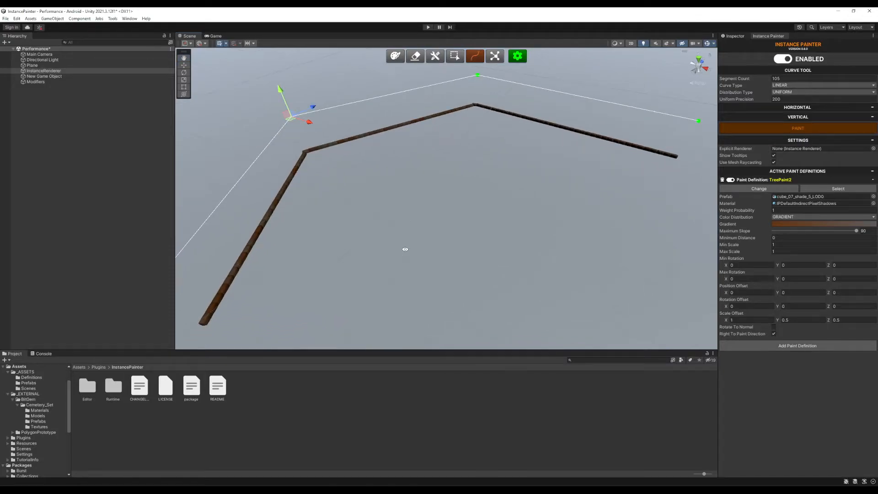
pyautogui.moveTo(404, 249); pyautogui.dragTo(497, 226, button='right')
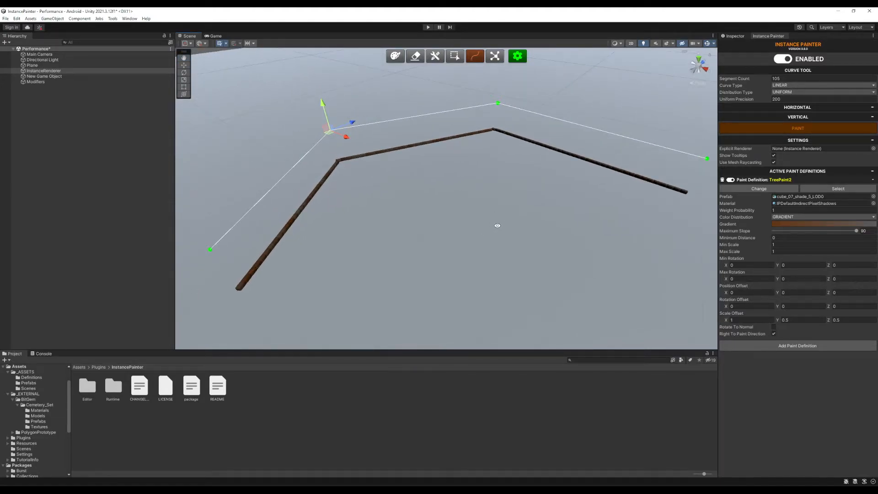
# - Reveal the Curve tool's vertical settings and view the painted line along its full length
pyautogui.click(807, 109)
pyautogui.click(808, 109)
pyautogui.click(804, 118)
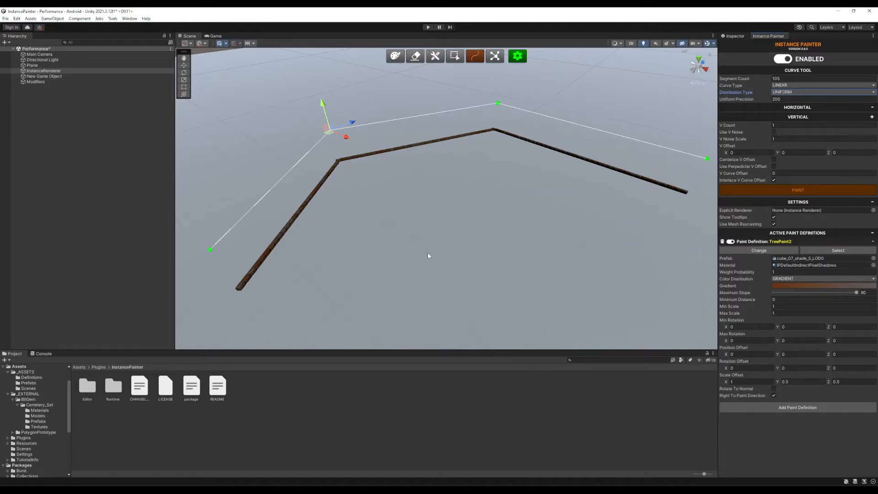
pyautogui.keyDown('alt'); pyautogui.moveTo(428, 256); pyautogui.dragTo(527, 223); pyautogui.keyUp('alt')
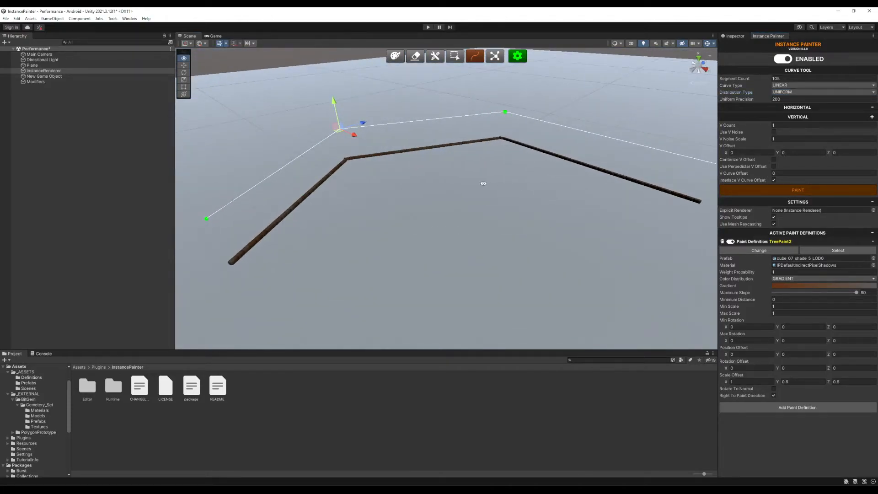
pyautogui.keyDown('alt'); pyautogui.moveTo(481, 183); pyautogui.dragTo(484, 206); pyautogui.keyUp('alt')
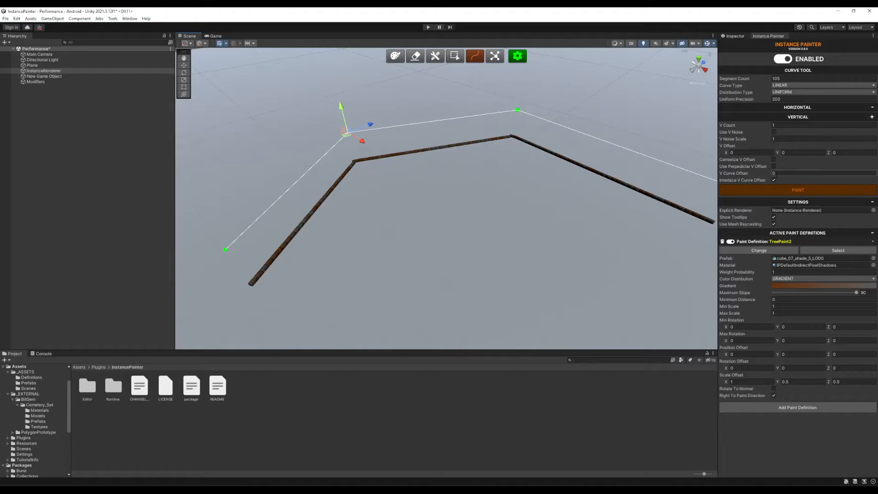
pyautogui.keyDown('alt'); pyautogui.moveTo(384, 248); pyautogui.dragTo(423, 231); pyautogui.keyUp('alt')
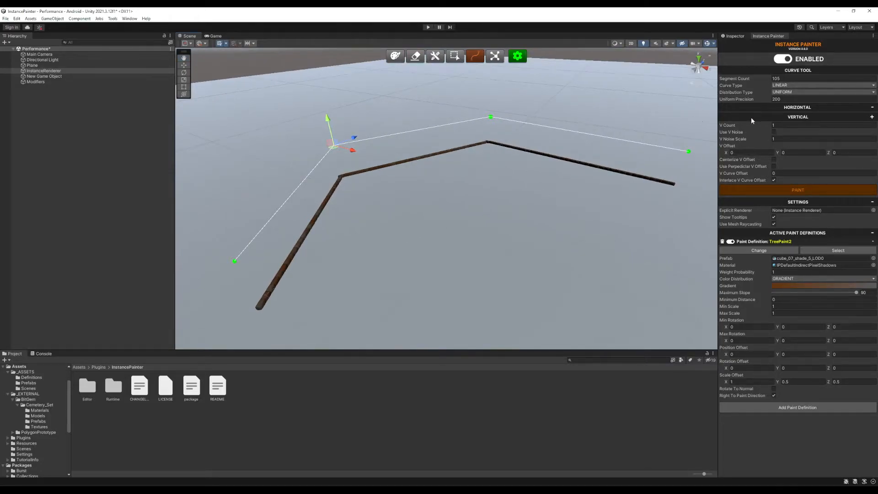
# - Set the vertical offset's Y value to 1 and the V Count to 2 for a stacked second row
pyautogui.click(802, 152)
pyautogui.write('1')
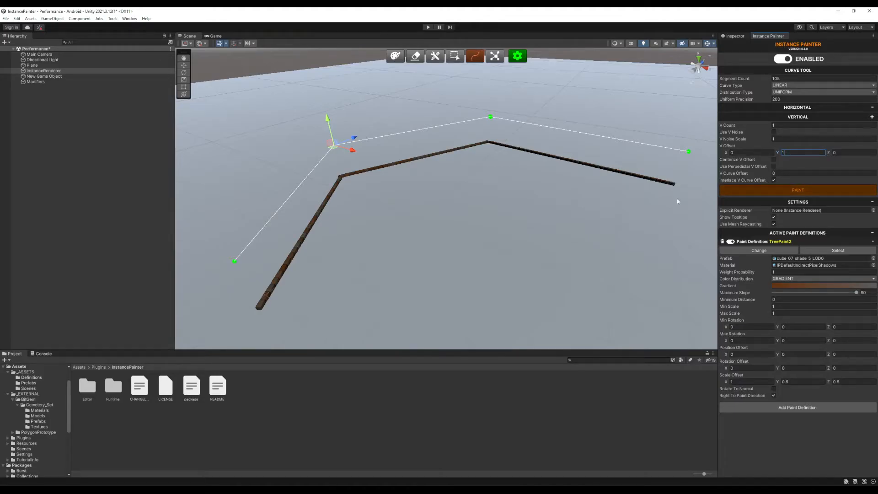
pyautogui.keyDown('alt'); pyautogui.moveTo(474, 239); pyautogui.dragTo(494, 217); pyautogui.keyUp('alt')
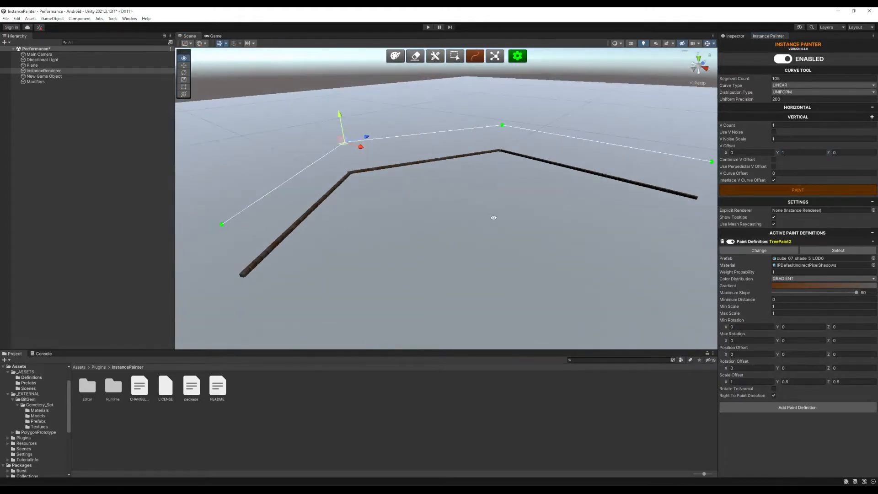
pyautogui.click(782, 125)
pyautogui.write('2')
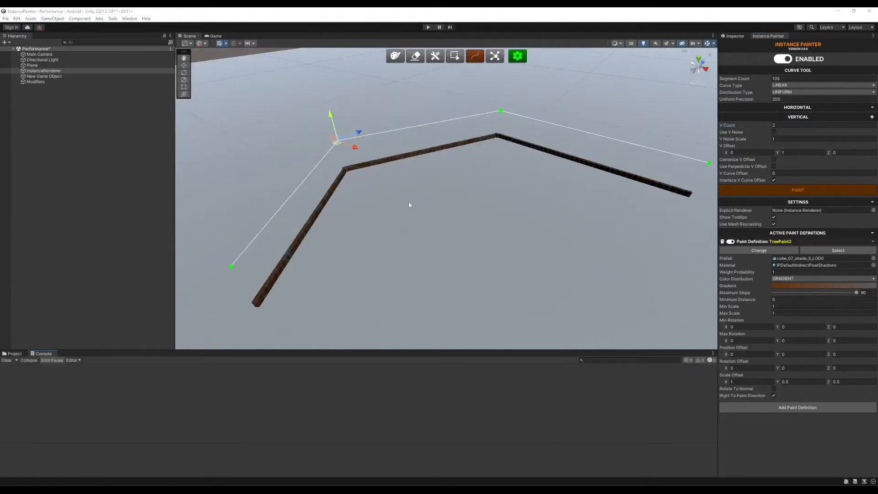
pyautogui.keyDown('alt'); pyautogui.moveTo(409, 204); pyautogui.dragTo(443, 211); pyautogui.keyUp('alt')
# - Try a V Count of 5, return it to 2, and inspect the two stacked rows
pyautogui.click(737, 127)
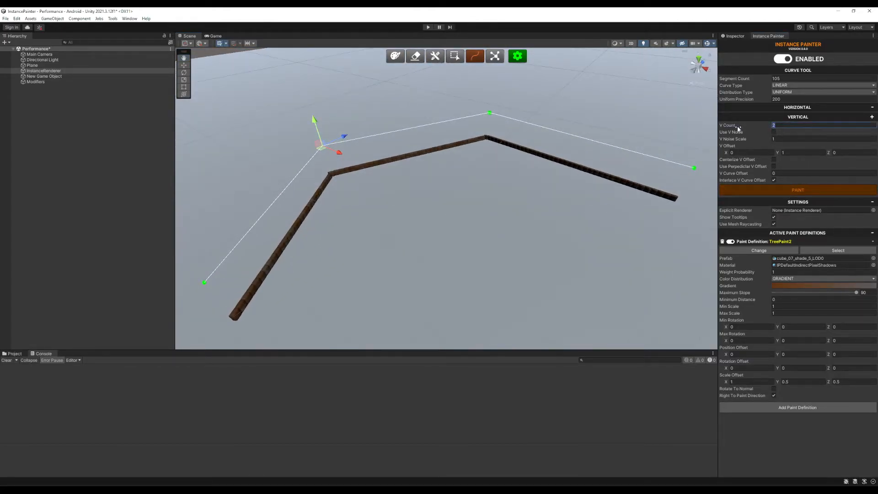
pyautogui.write('5')
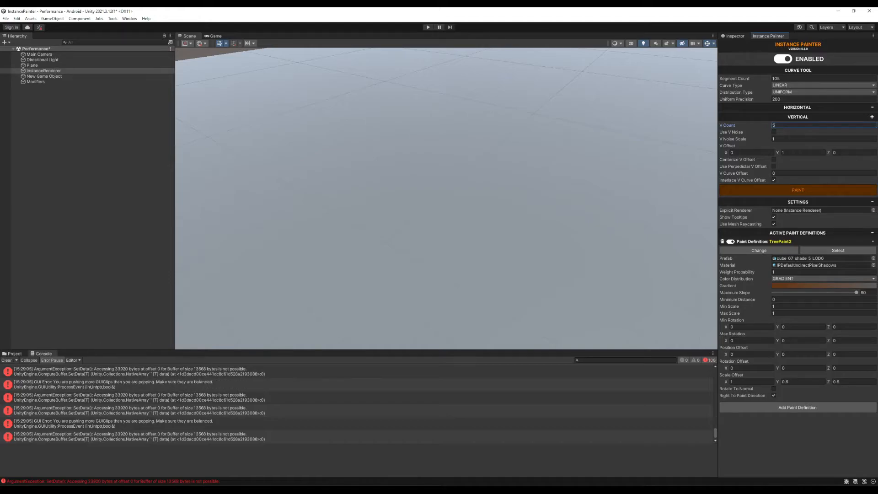
pyautogui.press('BackSpace')
pyautogui.write('2')
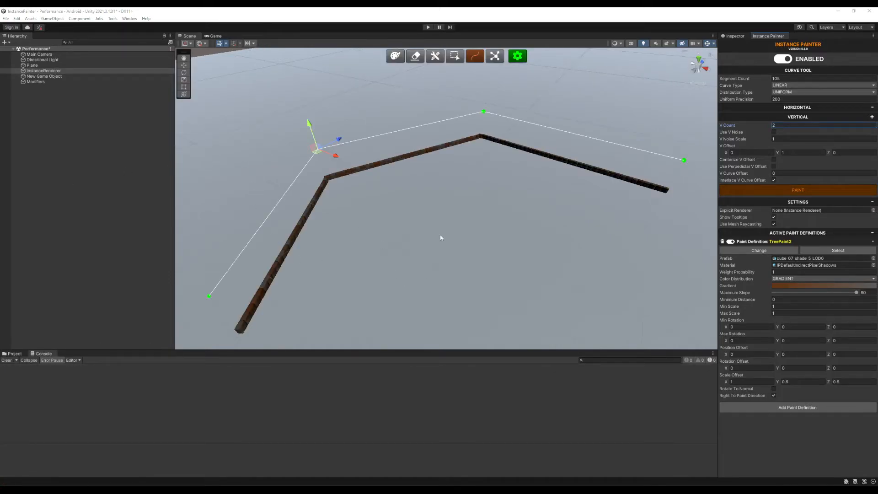
pyautogui.keyDown('alt'); pyautogui.moveTo(501, 172); pyautogui.dragTo(495, 162); pyautogui.keyUp('alt')
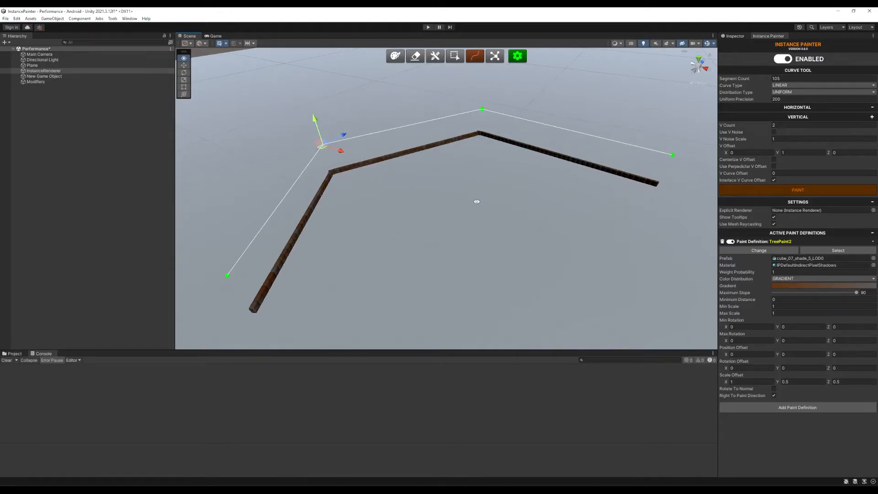
pyautogui.moveTo(477, 201)
pyautogui.keyDown('alt'); pyautogui.mouseDown()
pyautogui.moveTo(468, 205)
pyautogui.moveTo(485, 214)
pyautogui.mouseUp(); pyautogui.keyUp('alt')
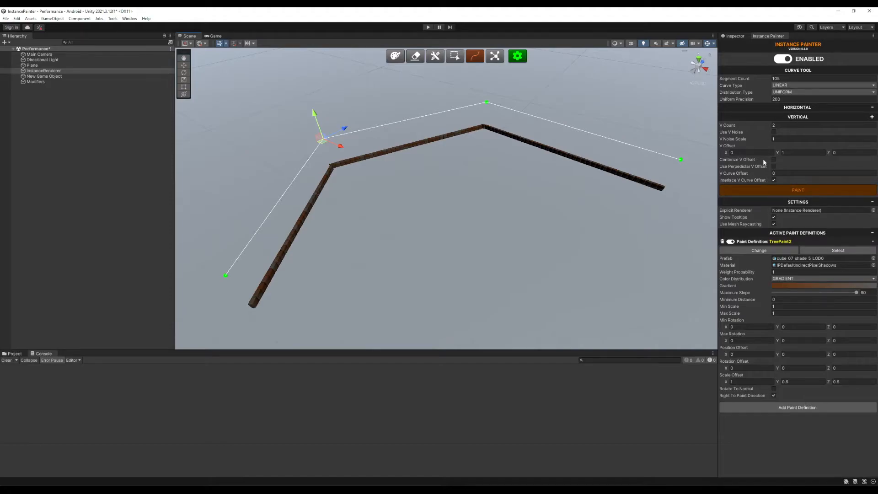
pyautogui.keyDown('alt'); pyautogui.moveTo(402, 183); pyautogui.dragTo(481, 210); pyautogui.keyUp('alt')
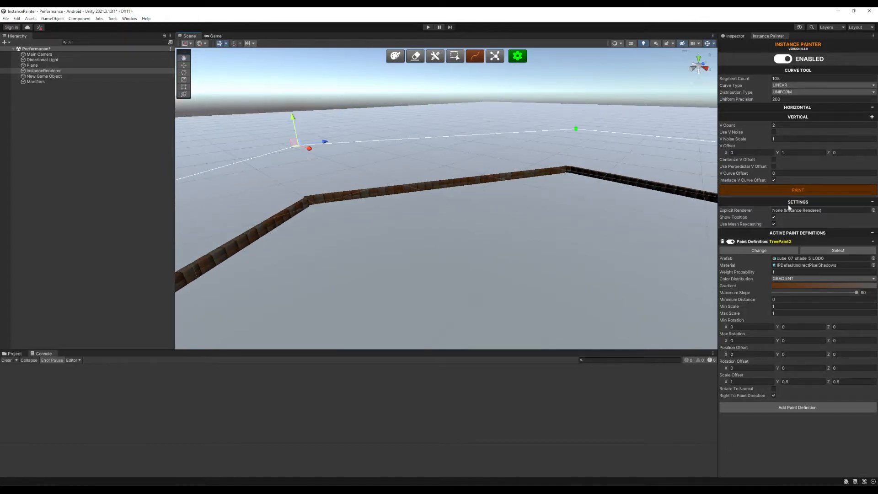
# - Try a vertical offset Y value of 2, return it to 1, and inspect the rows' spacing from several angles
pyautogui.click(789, 154)
pyautogui.write('2')
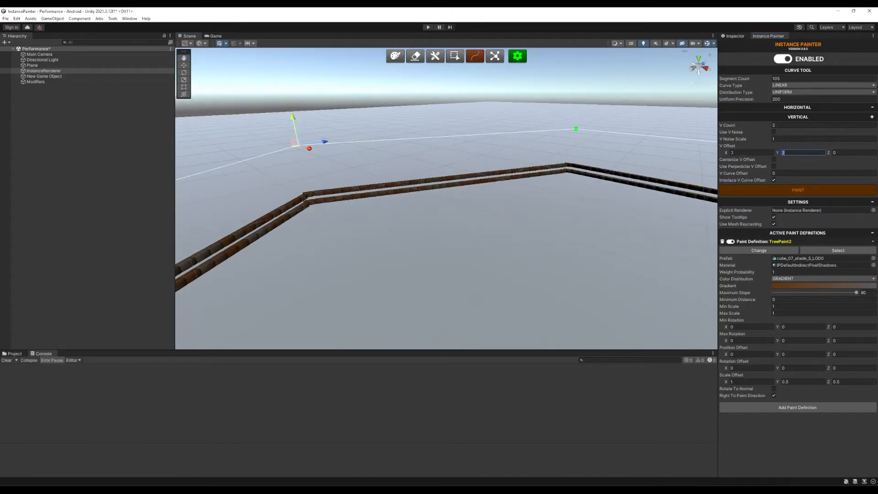
pyautogui.write('1')
pyautogui.keyDown('alt'); pyautogui.moveTo(302, 187); pyautogui.dragTo(402, 166); pyautogui.keyUp('alt')
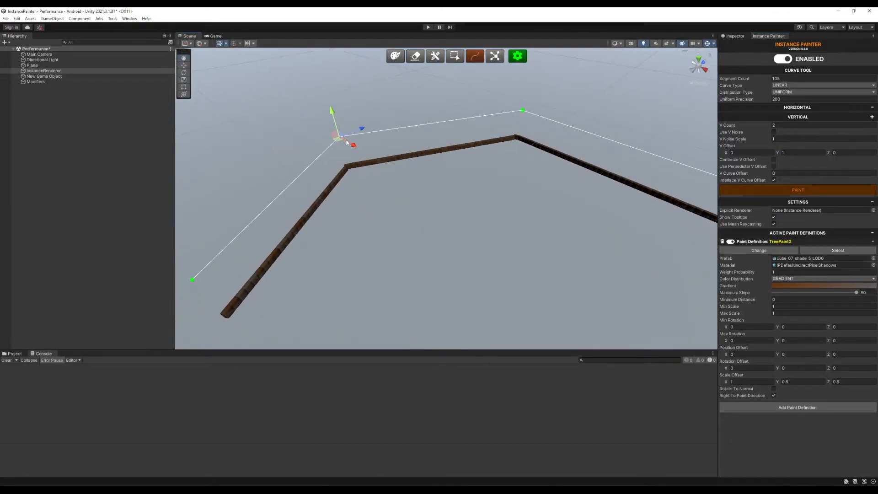
pyautogui.moveTo(338, 139)
pyautogui.mouseDown()
pyautogui.moveTo(371, 159)
pyautogui.moveTo(337, 132)
pyautogui.mouseUp()
pyautogui.keyDown('alt'); pyautogui.moveTo(323, 103); pyautogui.dragTo(474, 184); pyautogui.keyUp('alt')
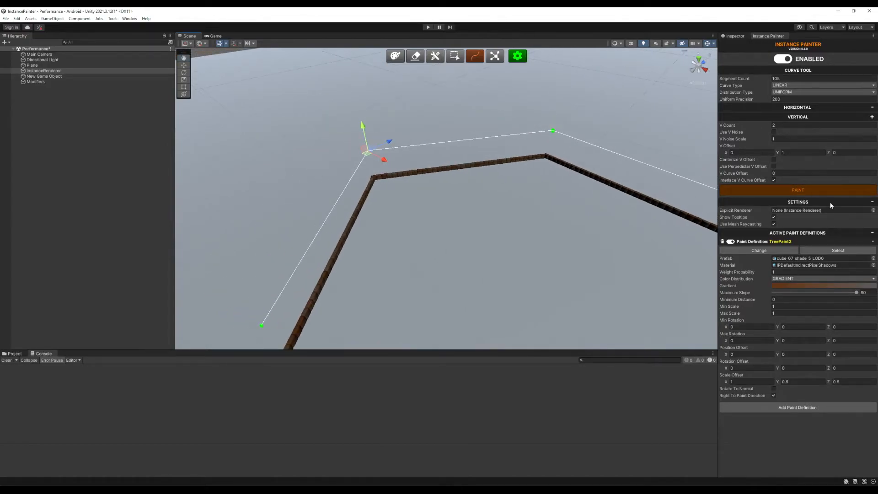
pyautogui.keyDown('alt'); pyautogui.moveTo(411, 187); pyautogui.dragTo(425, 157); pyautogui.keyUp('alt')
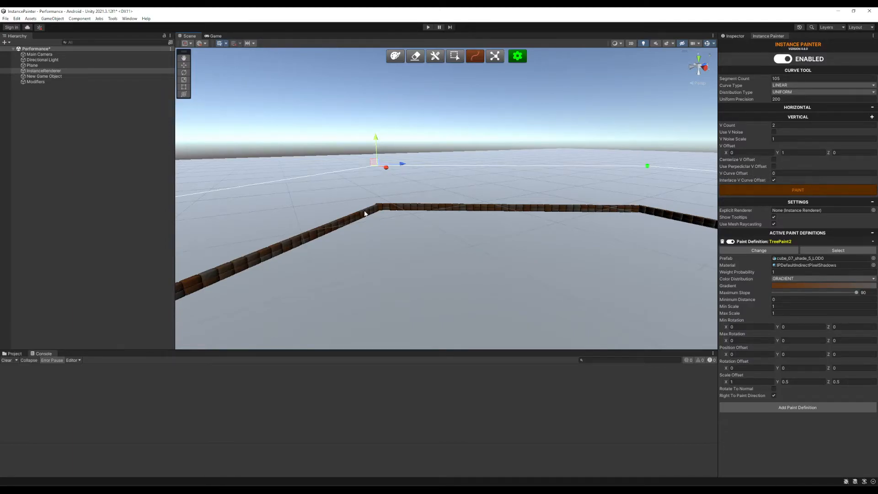
pyautogui.keyDown('alt'); pyautogui.moveTo(447, 220); pyautogui.dragTo(416, 232); pyautogui.keyUp('alt')
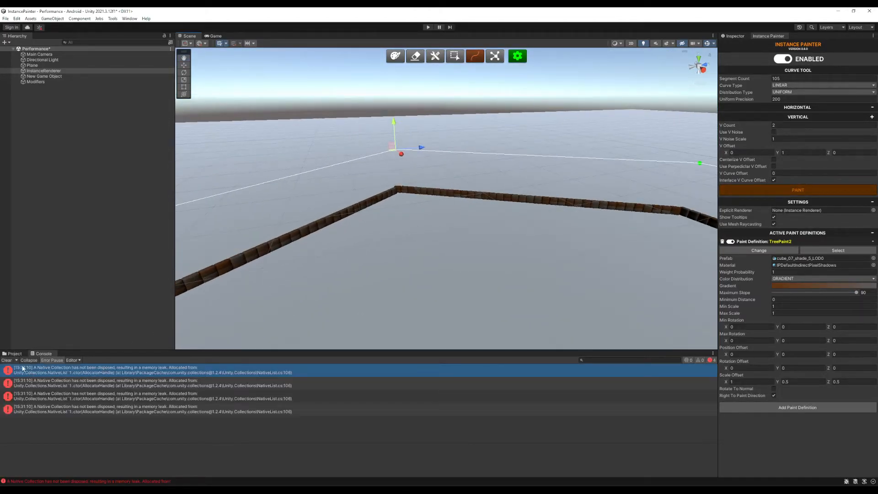
# - Clear the console messages and set the V Curve Offset to 0.5 to stagger the two rows
pyautogui.click(7, 360)
pyautogui.click(774, 173)
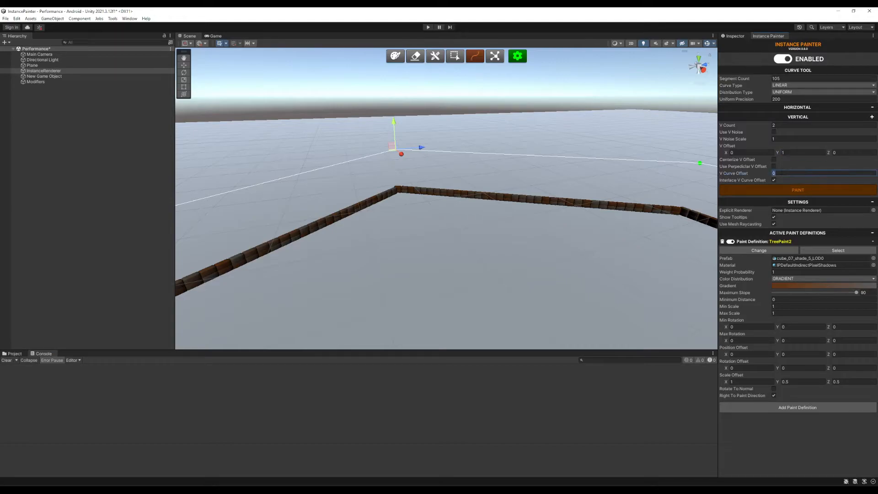
pyautogui.write('.5')
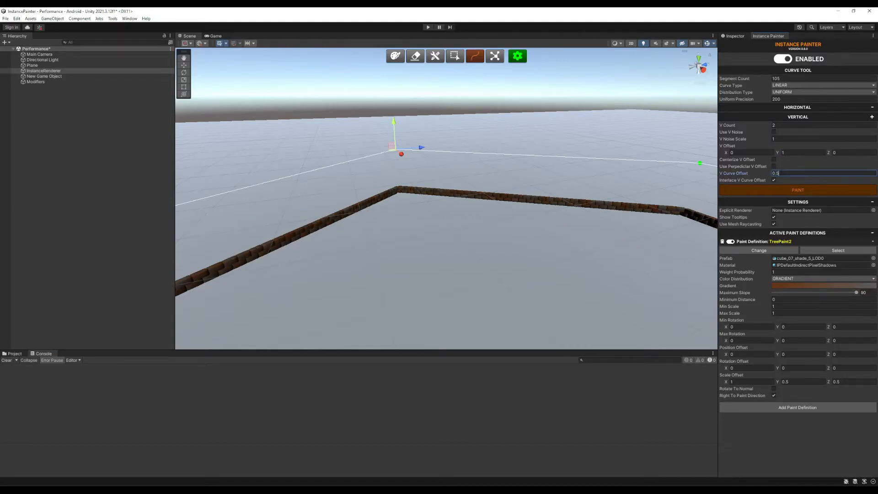
pyautogui.moveTo(462, 201)
pyautogui.keyDown('alt'); pyautogui.mouseDown()
pyautogui.moveTo(347, 200)
pyautogui.moveTo(479, 190)
pyautogui.mouseUp(); pyautogui.keyUp('alt')
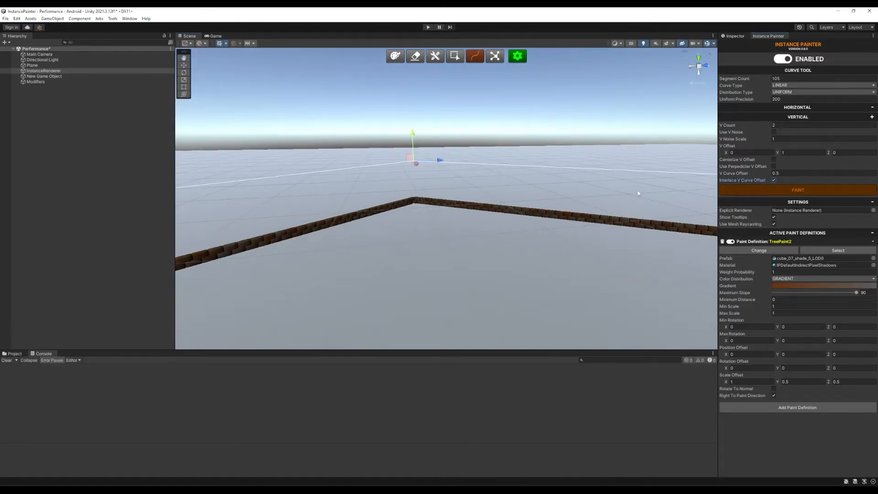
pyautogui.keyDown('alt'); pyautogui.moveTo(637, 190); pyautogui.dragTo(511, 195); pyautogui.keyUp('alt')
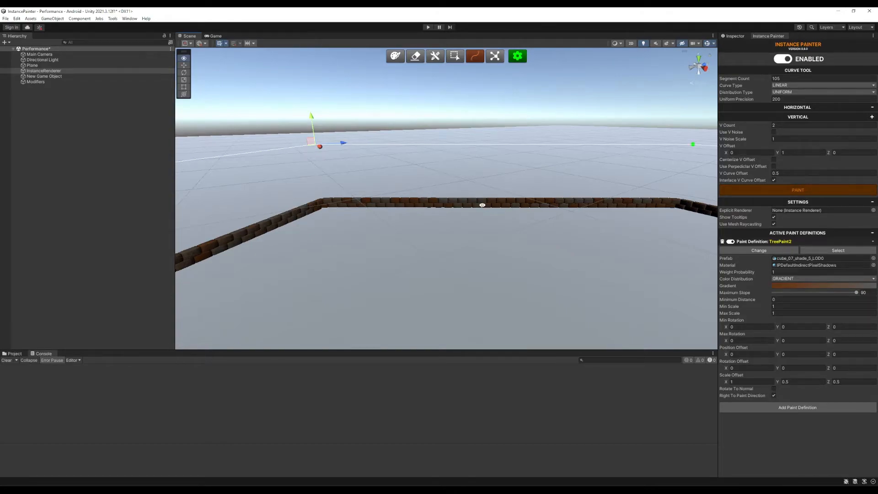
# - Set the V Count to 5 to build the rows up into a higher wall
pyautogui.scroll(-5, 479, 202)
pyautogui.moveTo(431, 222); pyautogui.dragTo(341, 202, button='middle')
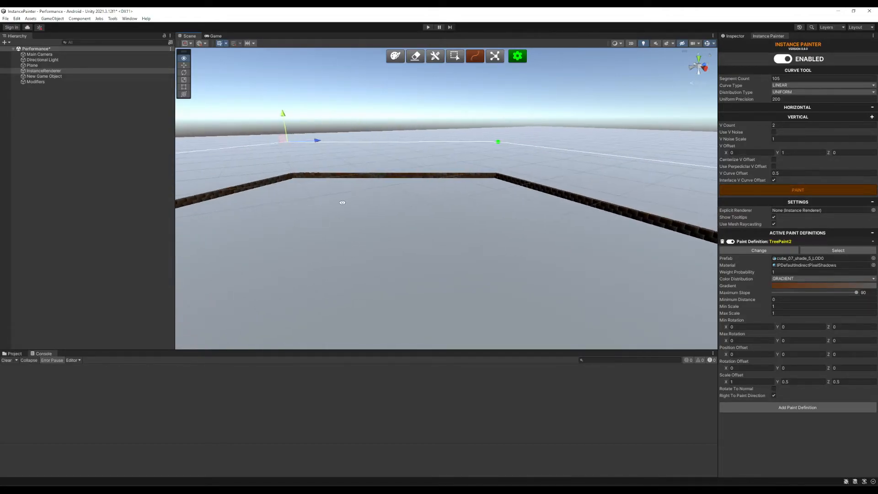
pyautogui.keyDown('alt'); pyautogui.moveTo(341, 201); pyautogui.dragTo(484, 192); pyautogui.keyUp('alt')
pyautogui.moveTo(483, 192); pyautogui.dragTo(450, 221, button='middle')
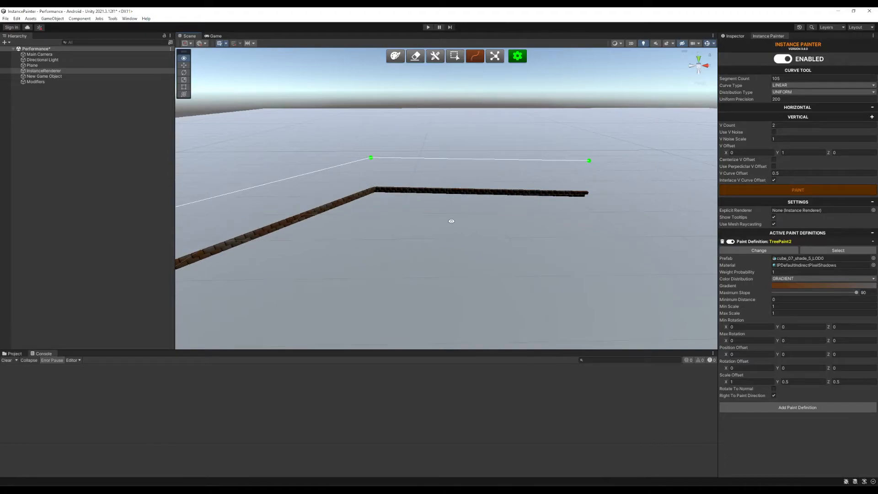
pyautogui.click(779, 127)
pyautogui.write('5')
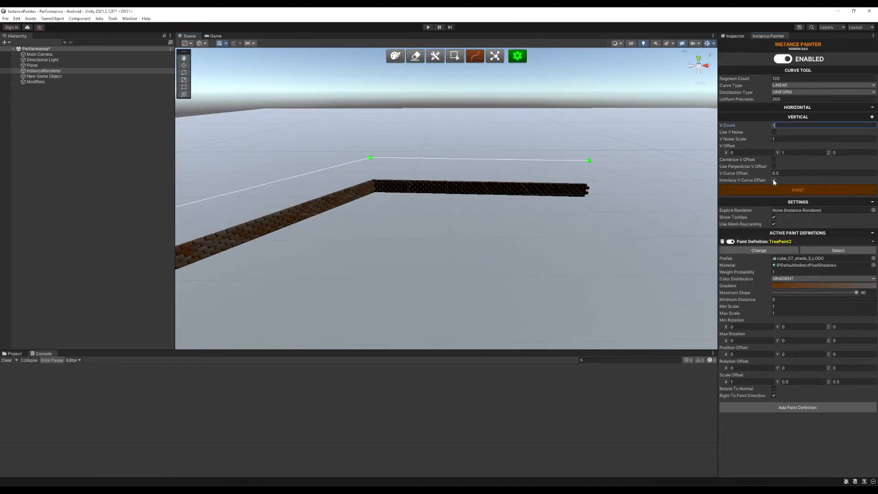
pyautogui.press('Return')
# - Examine the wall's end with Interlace V Curve Offset off, and turn the option back on
pyautogui.keyDown('alt'); pyautogui.moveTo(604, 186); pyautogui.dragTo(535, 207); pyautogui.keyUp('alt')
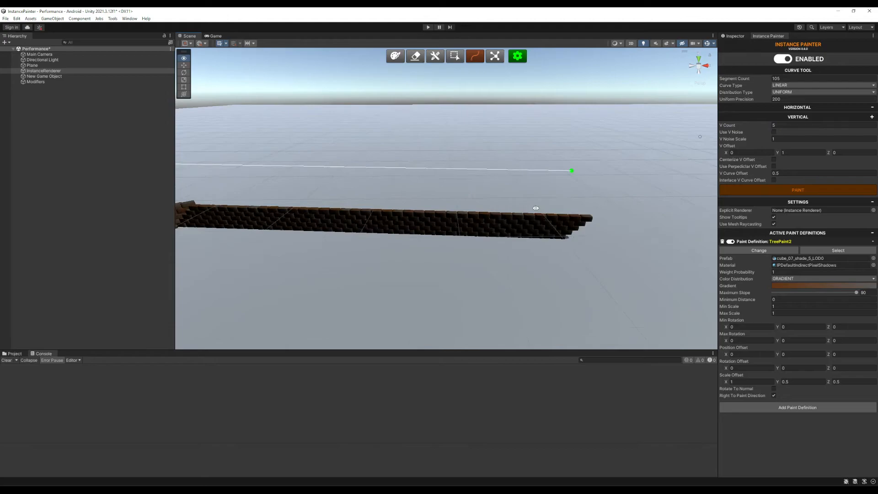
pyautogui.keyDown('alt'); pyautogui.moveTo(573, 229); pyautogui.dragTo(535, 209); pyautogui.keyUp('alt')
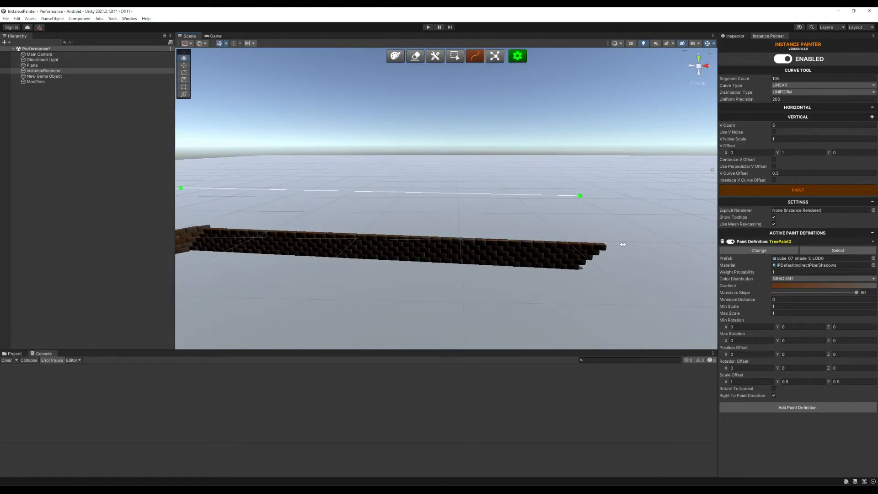
pyautogui.click(773, 180)
# - Raise the wall to a V Count of 8 and view its brick pattern from above
pyautogui.moveTo(409, 150); pyautogui.dragTo(193, 232, button='right')
pyautogui.moveTo(418, 172); pyautogui.dragTo(462, 182, button='right')
pyautogui.click(786, 125)
pyautogui.write('8')
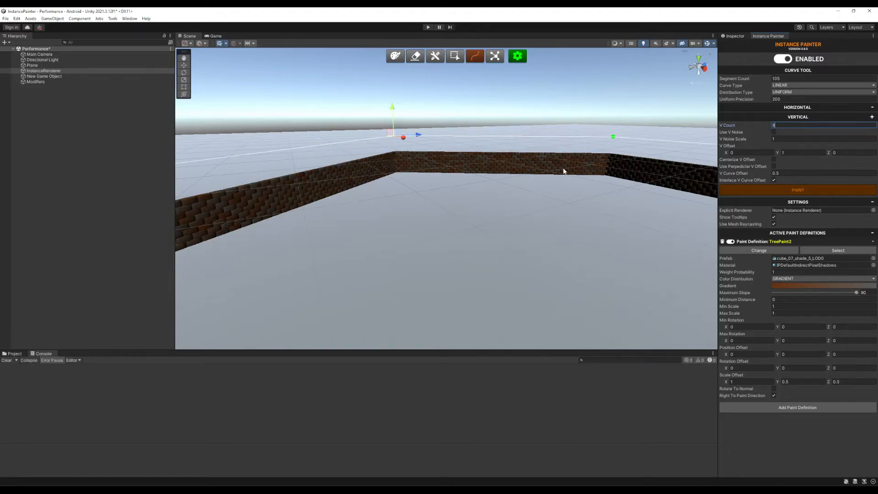
pyautogui.keyDown('alt'); pyautogui.moveTo(557, 167); pyautogui.dragTo(546, 196); pyautogui.keyUp('alt')
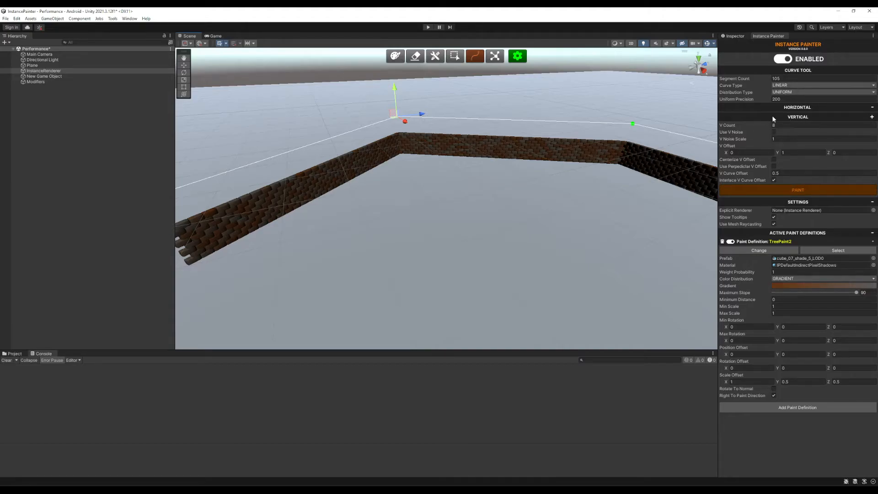
# - Turn on Use V Noise for the wall and set the V Noise Scale to 10
pyautogui.click(774, 131)
pyautogui.keyDown('alt'); pyautogui.moveTo(482, 177); pyautogui.dragTo(656, 202); pyautogui.keyUp('alt')
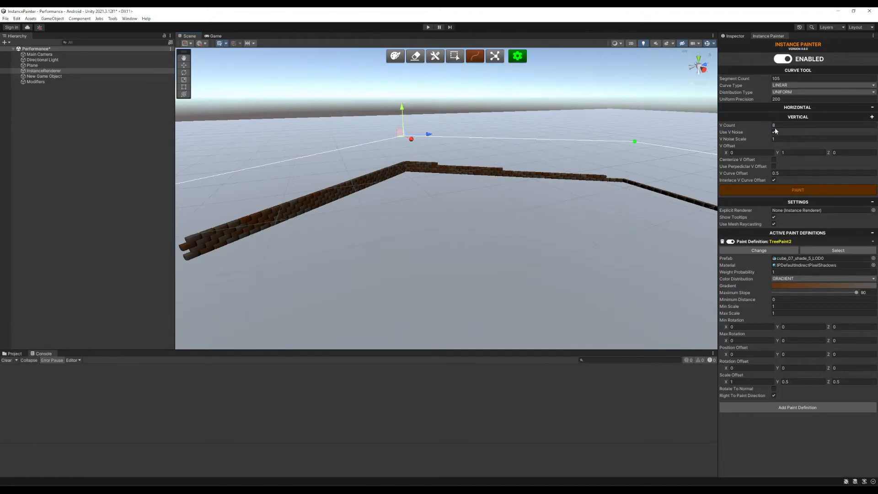
pyautogui.click(782, 139)
pyautogui.write('5')
pyautogui.press('BackSpace')
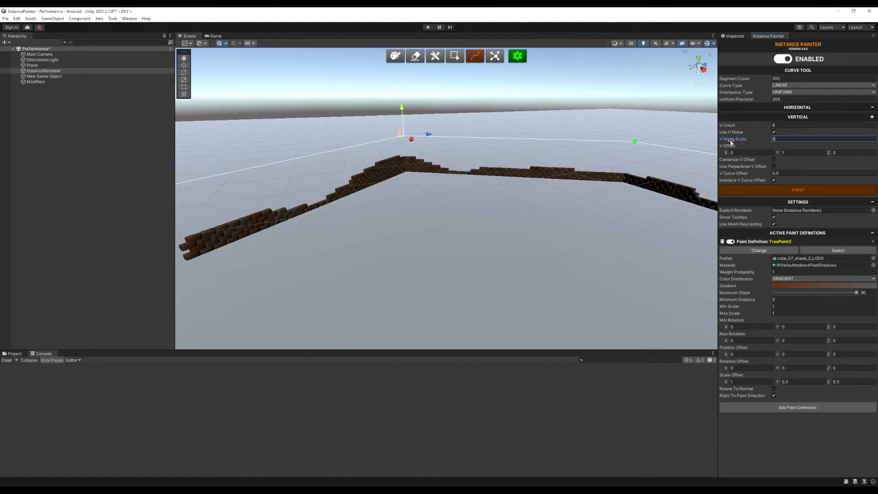
pyautogui.write('10')
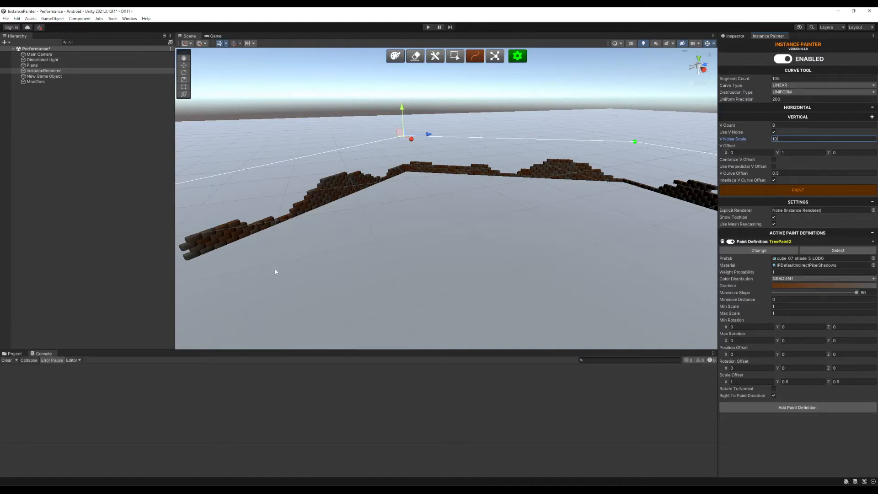
pyautogui.moveTo(378, 224)
pyautogui.mouseDown(button='right')
pyautogui.moveTo(364, 235)
pyautogui.moveTo(369, 215)
pyautogui.mouseUp(button='right')
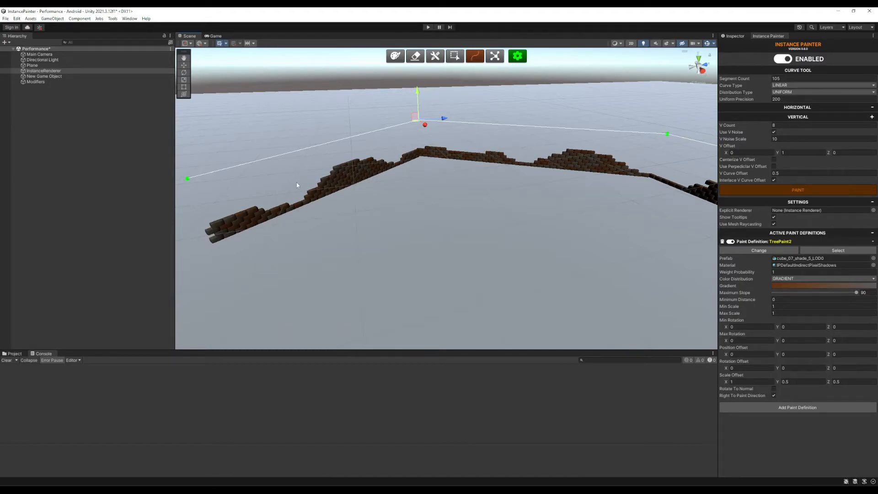
# - Try a V Noise Scale of 100 on the wall and look at the brick silhouette
pyautogui.click(788, 139)
pyautogui.write('100')
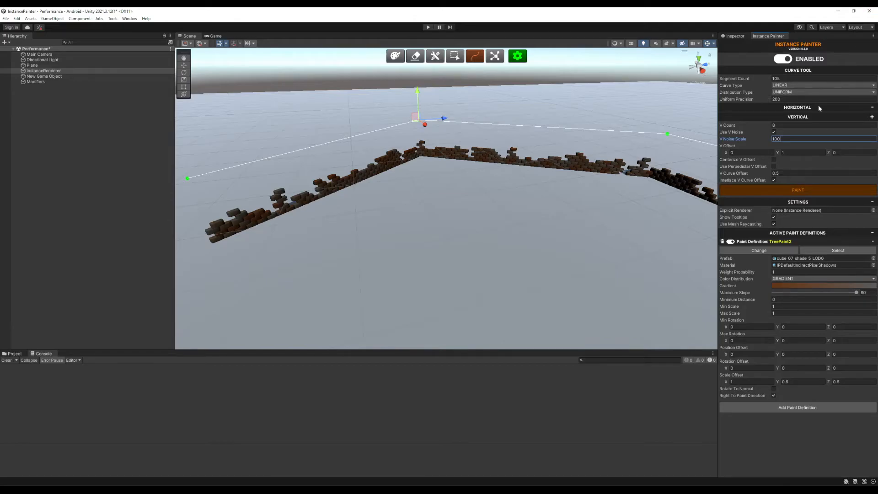
pyautogui.moveTo(466, 182); pyautogui.dragTo(699, 167, button='right')
# - Set the V Noise Scale to 16 for broader peaks along the wall
pyautogui.click(782, 138)
pyautogui.write('10')
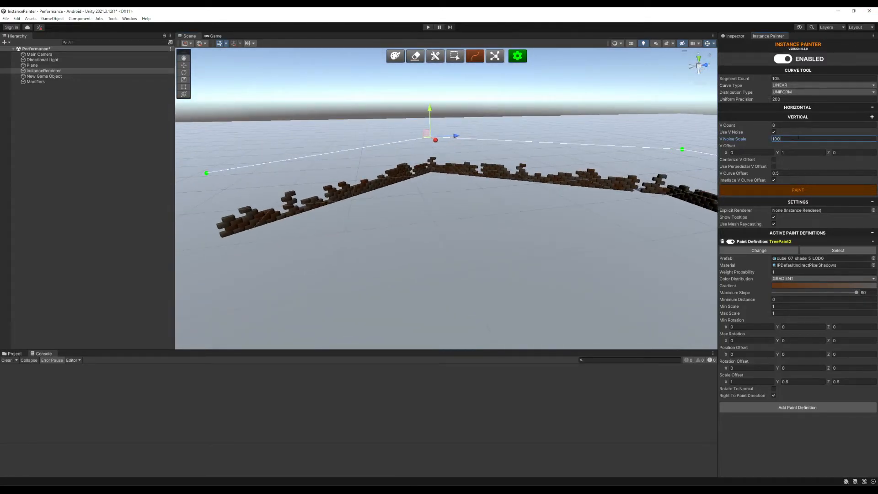
pyautogui.press('BackSpace')
pyautogui.press('BackSpace')
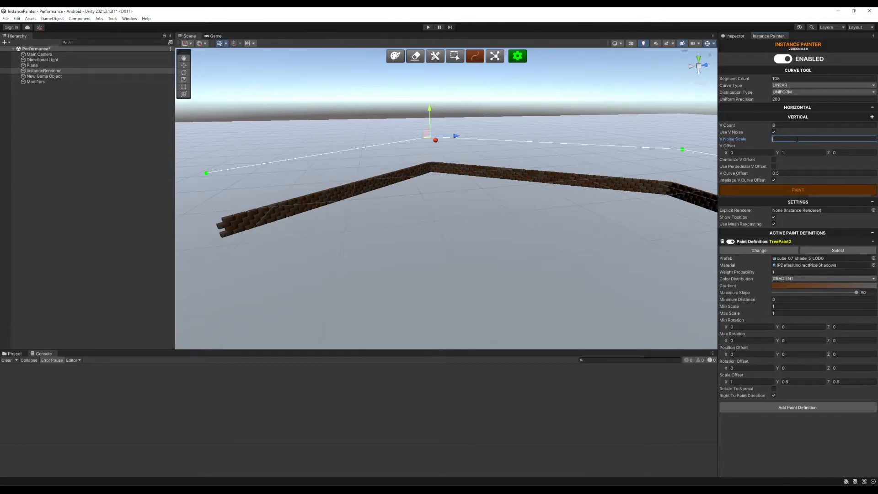
pyautogui.write('20')
pyautogui.press('BackSpace')
pyautogui.press('BackSpace')
pyautogui.write('16')
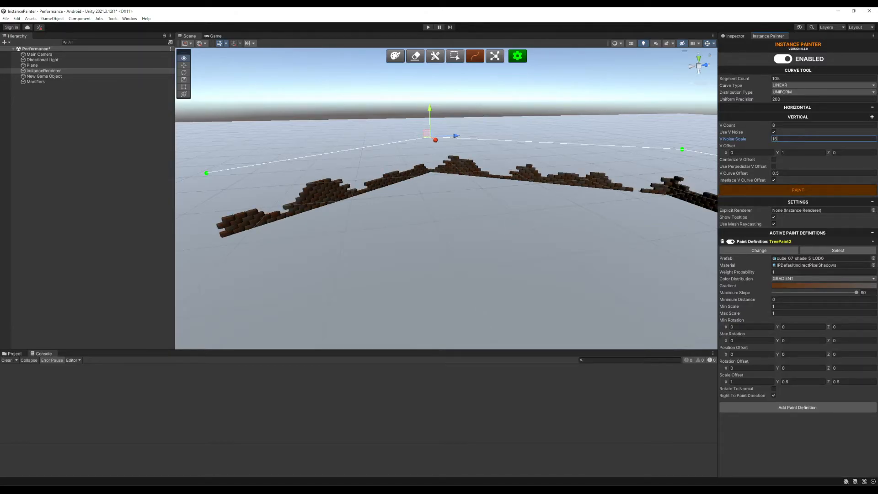
pyautogui.keyDown('alt'); pyautogui.moveTo(552, 202); pyautogui.dragTo(758, 117); pyautogui.keyUp('alt')
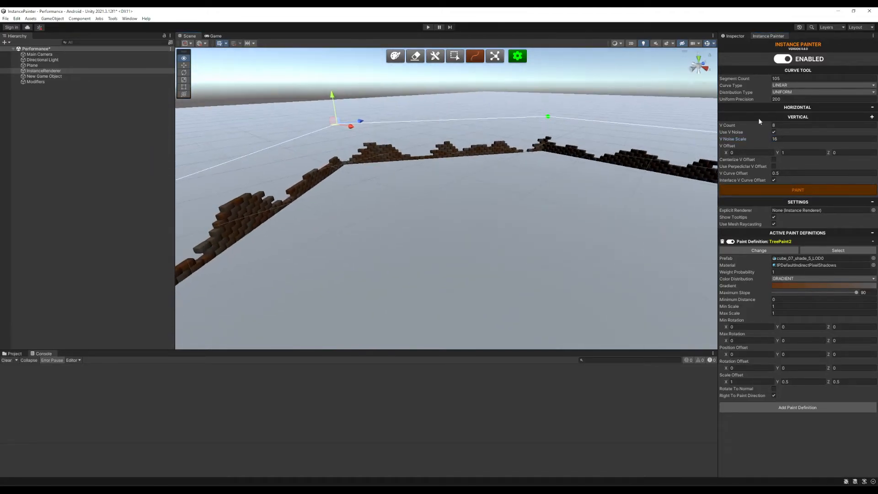
# - Raise the V Count to 12 and examine the noisy wall from several angles
pyautogui.click(767, 125)
pyautogui.write('12')
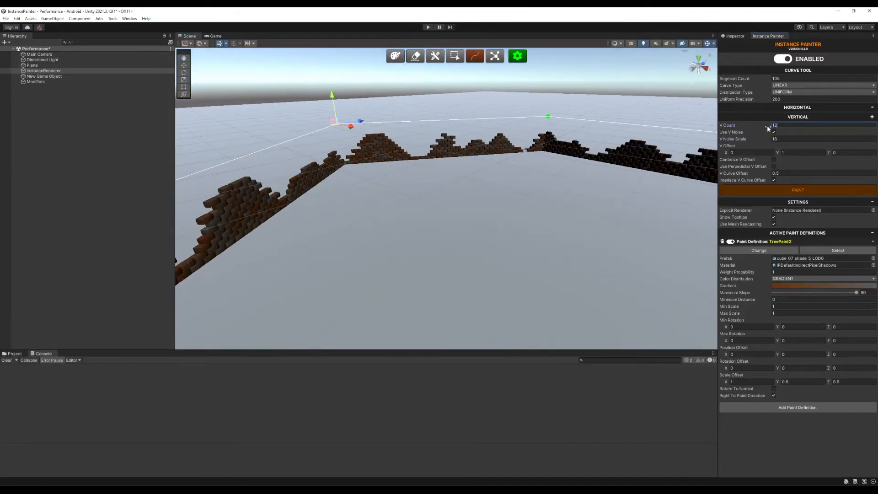
pyautogui.keyDown('alt'); pyautogui.moveTo(425, 142); pyautogui.dragTo(458, 211); pyautogui.keyUp('alt')
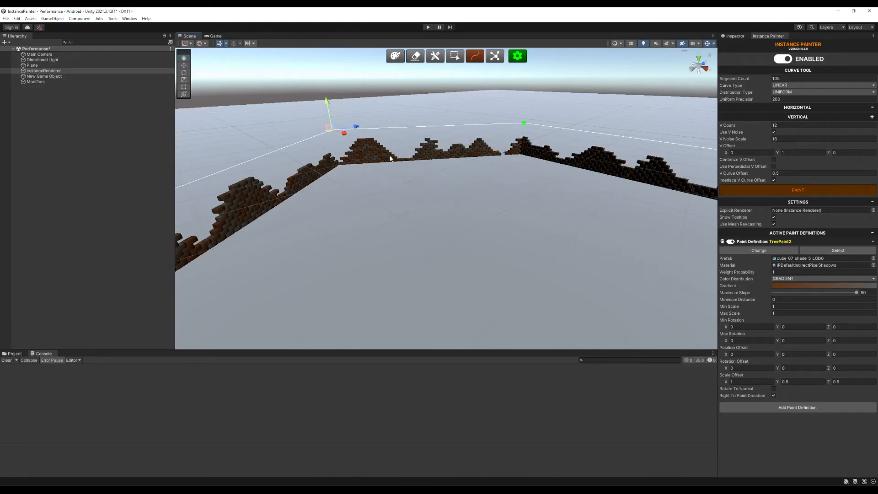
pyautogui.moveTo(399, 161)
pyautogui.keyDown('alt'); pyautogui.mouseDown()
pyautogui.moveTo(407, 165)
pyautogui.moveTo(389, 141)
pyautogui.moveTo(411, 159)
pyautogui.mouseUp(); pyautogui.keyUp('alt')
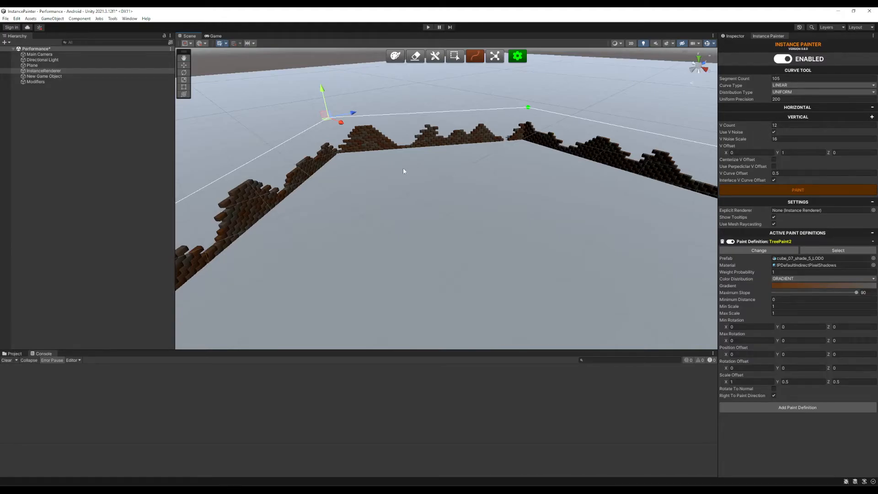
pyautogui.keyDown('alt'); pyautogui.moveTo(403, 171); pyautogui.dragTo(383, 177); pyautogui.keyUp('alt')
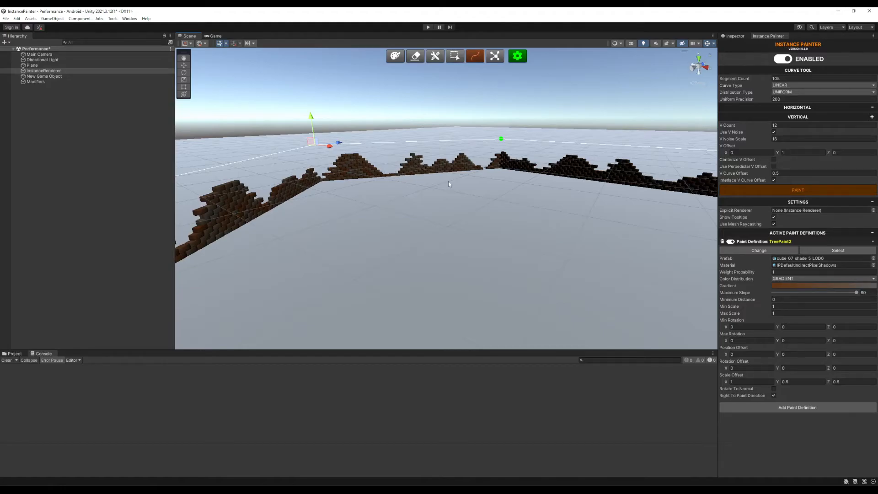
pyautogui.keyDown('alt'); pyautogui.moveTo(448, 184); pyautogui.dragTo(410, 145); pyautogui.keyUp('alt')
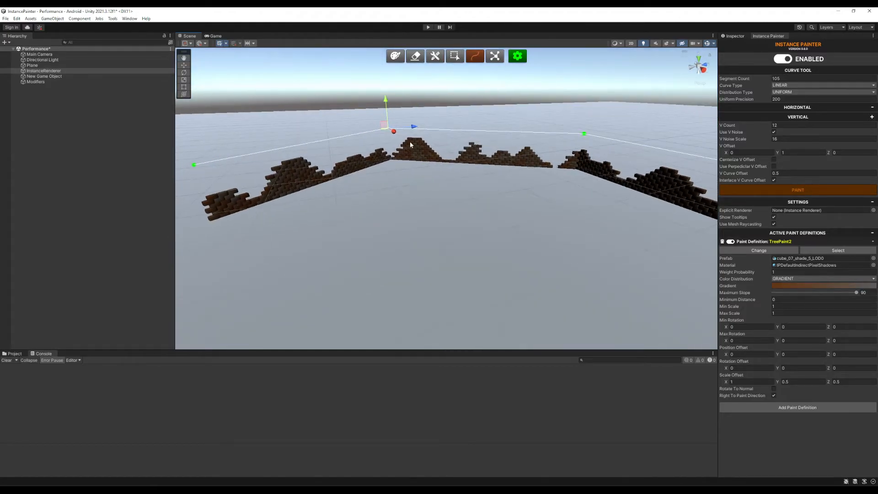
pyautogui.keyDown('alt'); pyautogui.moveTo(387, 179); pyautogui.dragTo(430, 182); pyautogui.keyUp('alt')
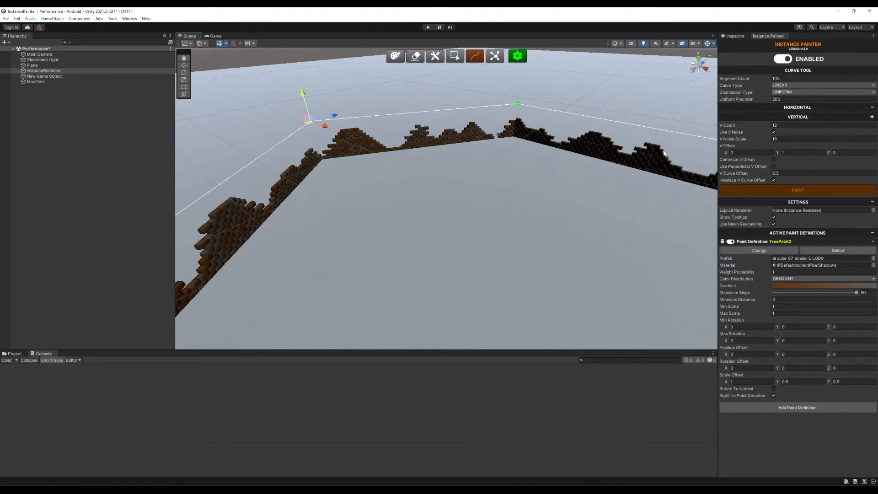
pyautogui.moveTo(381, 185); pyautogui.dragTo(407, 182, button='right')
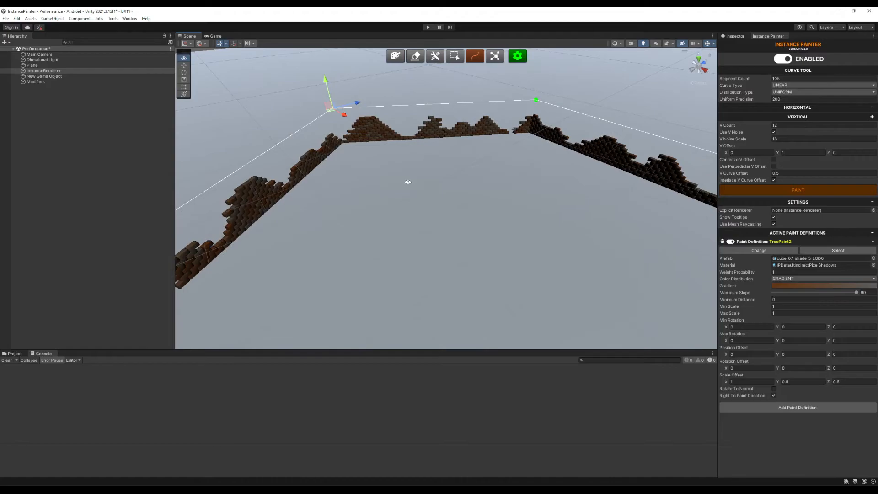
# - Lower the wall to a V Count of 4 with the noise still applied
pyautogui.click(777, 125)
pyautogui.write('4')
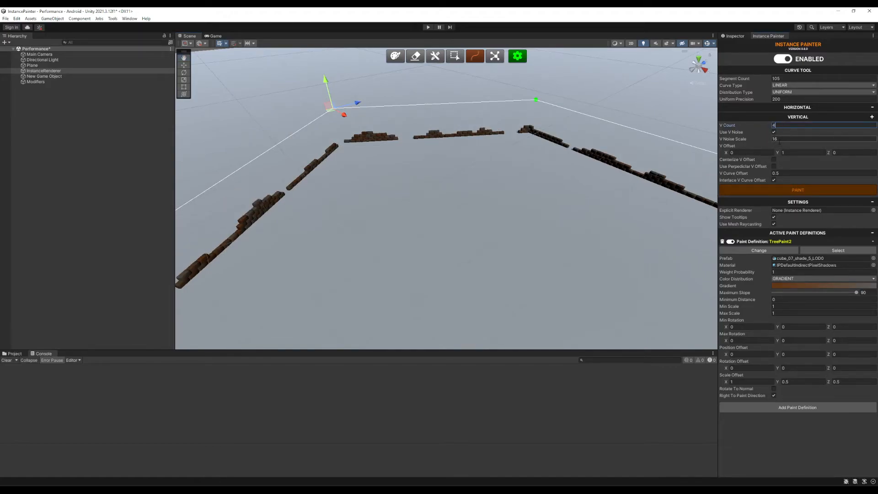
pyautogui.moveTo(460, 156); pyautogui.dragTo(450, 152, button='right')
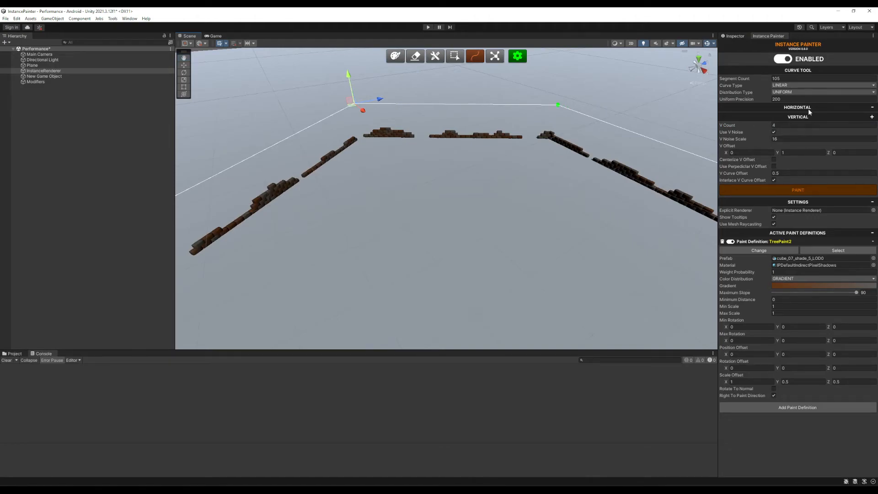
pyautogui.click(801, 108)
pyautogui.click(801, 108)
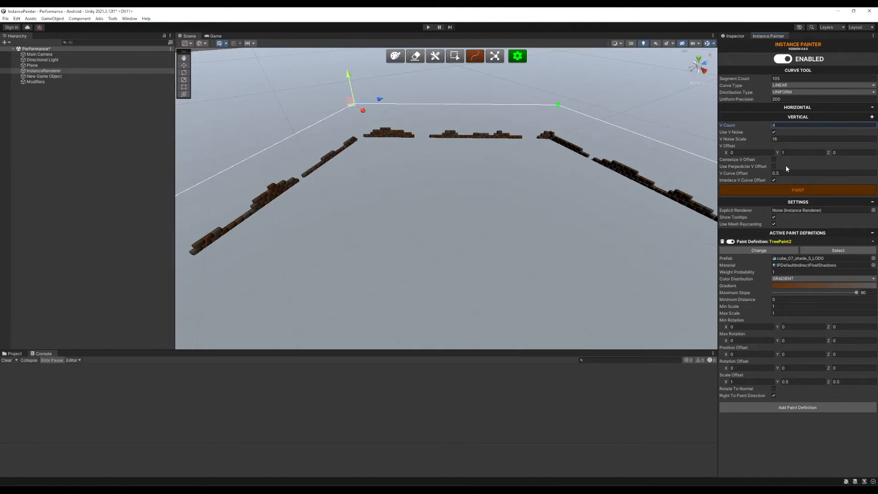
# - Turn off Use V Noise and set the V Offset to X 1, Y 0 so the rows spread sideways
pyautogui.click(787, 152)
pyautogui.click(773, 132)
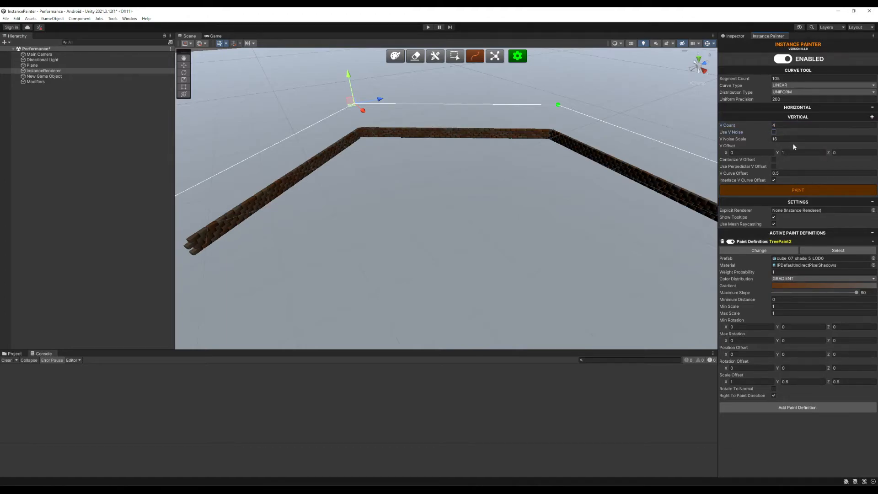
pyautogui.click(789, 153)
pyautogui.write('0')
pyautogui.hotkey('shift', 'Tab')
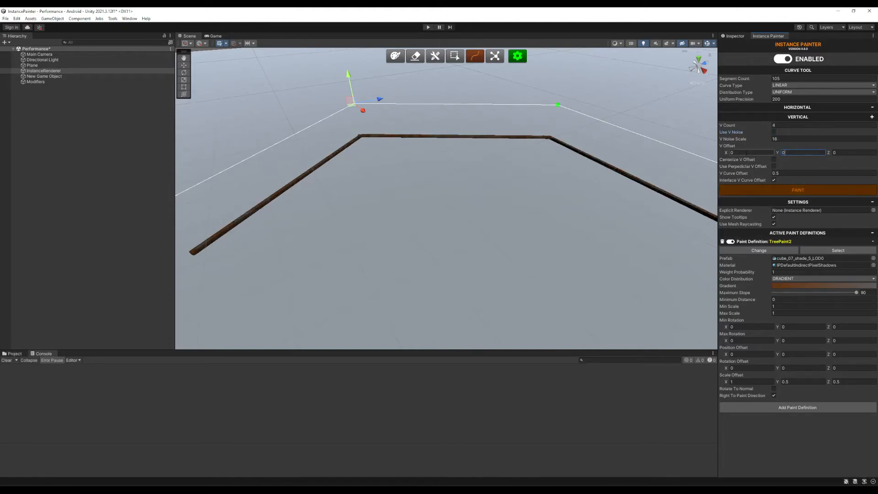
pyautogui.write('1')
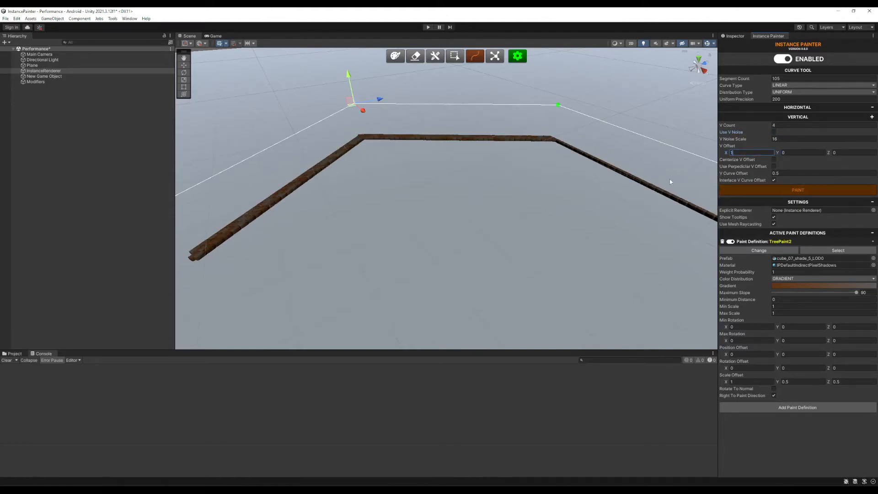
# - Examine how the X offset affects the row width along each differently oriented segment of the curve
pyautogui.moveTo(450, 184)
pyautogui.mouseDown(button='right')
pyautogui.moveTo(568, 195)
pyautogui.moveTo(531, 233)
pyautogui.moveTo(496, 177)
pyautogui.mouseUp(button='right')
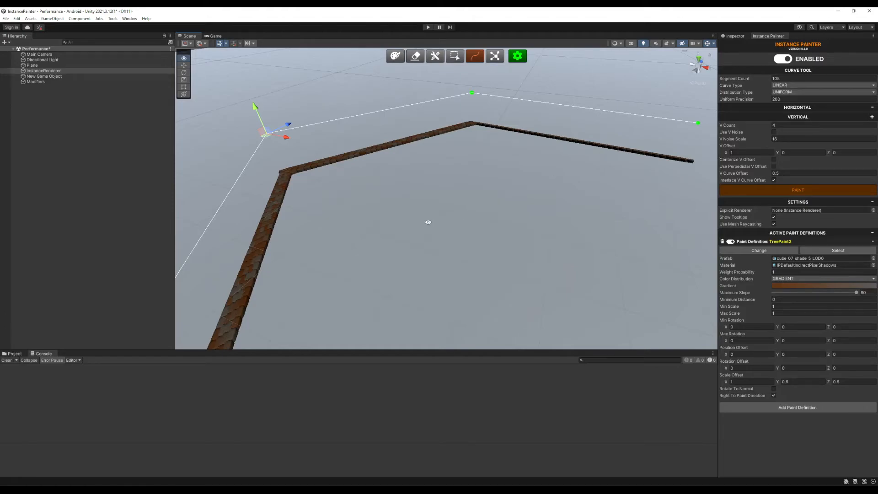
pyautogui.moveTo(405, 276); pyautogui.dragTo(487, 229, button='right')
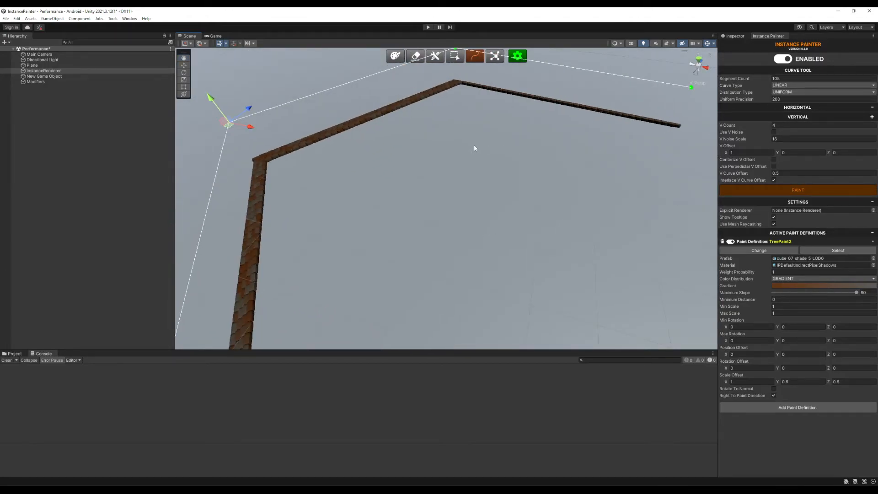
pyautogui.moveTo(509, 114); pyautogui.dragTo(437, 217, button='right')
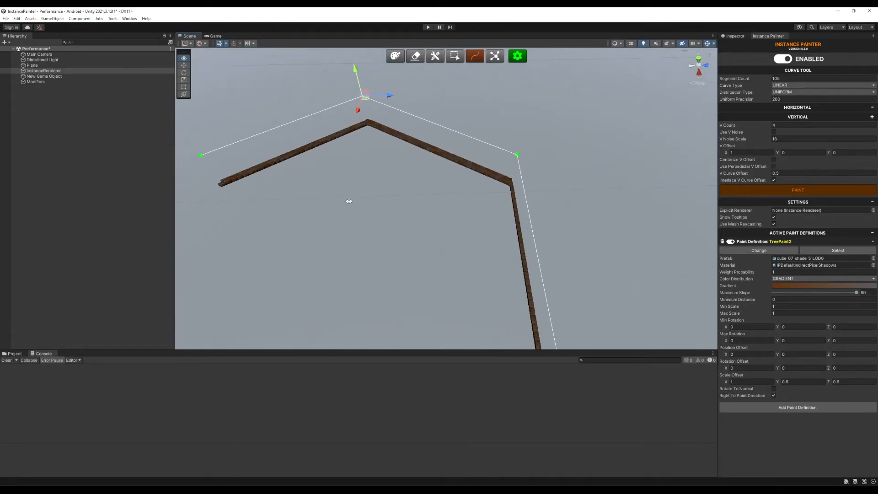
pyautogui.moveTo(348, 201); pyautogui.dragTo(393, 186, button='middle')
pyautogui.keyDown('alt'); pyautogui.moveTo(378, 190); pyautogui.dragTo(471, 190); pyautogui.keyUp('alt')
pyautogui.moveTo(366, 215); pyautogui.dragTo(438, 167, button='middle')
pyautogui.moveTo(438, 167); pyautogui.dragTo(455, 180, button='right')
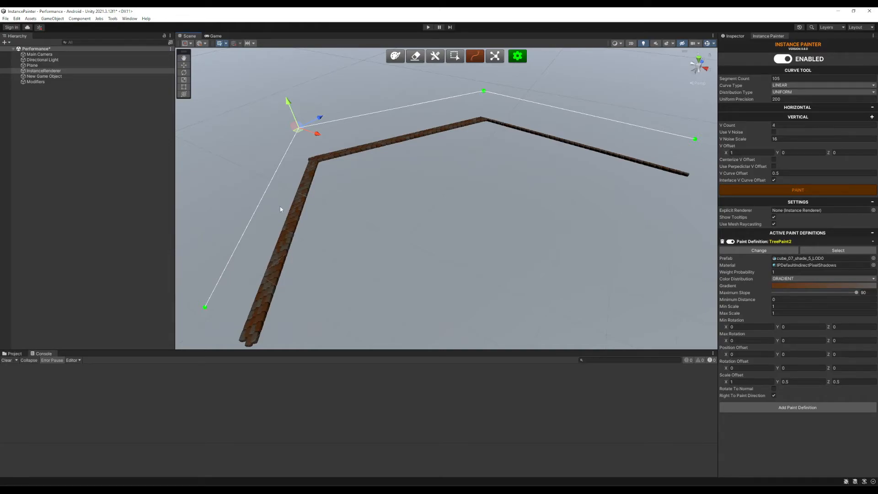
pyautogui.moveTo(421, 221); pyautogui.dragTo(421, 176, button='right')
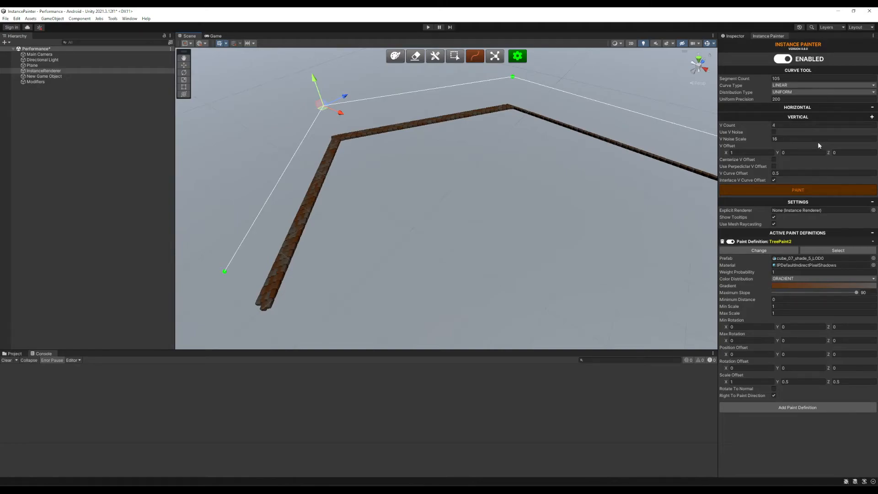
# - Turn on the perpendicular V offset option and examine the rows along the segments and at the corners
pyautogui.click(774, 166)
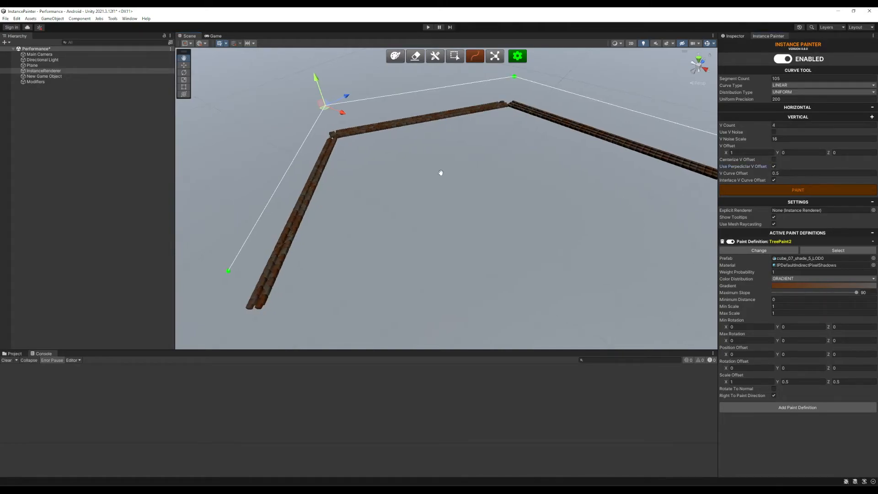
pyautogui.moveTo(441, 172); pyautogui.dragTo(505, 164, button='middle')
pyautogui.moveTo(438, 190); pyautogui.dragTo(466, 196, button='middle')
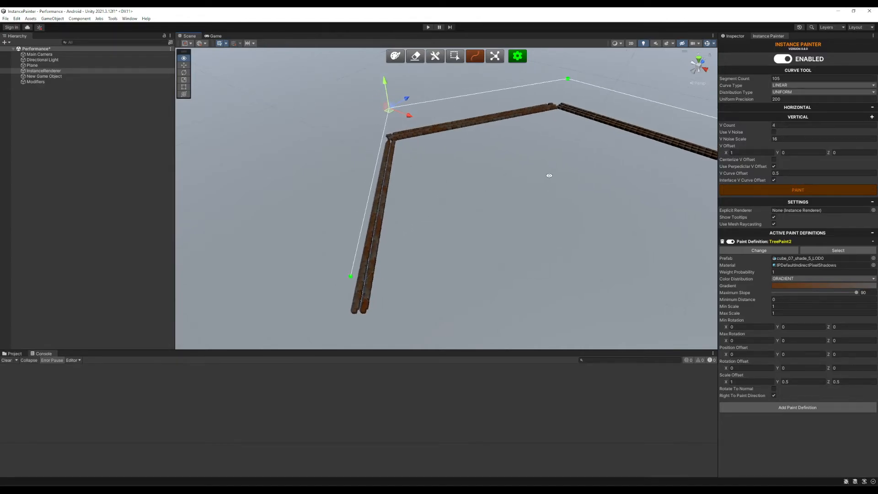
pyautogui.keyDown('alt'); pyautogui.moveTo(549, 175); pyautogui.dragTo(480, 270); pyautogui.keyUp('alt')
pyautogui.moveTo(539, 125); pyautogui.dragTo(489, 249, button='middle')
pyautogui.scroll(5, 490, 248)
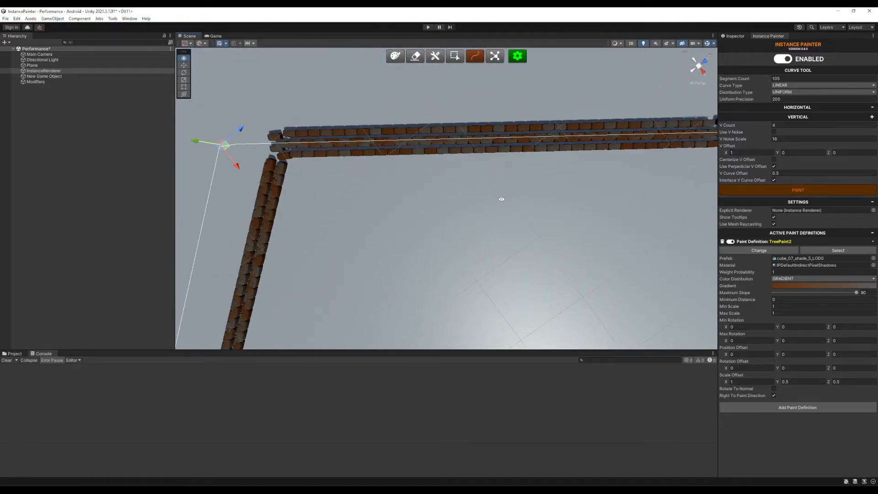
pyautogui.keyDown('alt'); pyautogui.scroll(2, 502, 199); pyautogui.keyUp('alt')
pyautogui.keyDown('alt'); pyautogui.scroll(-5, 494, 170); pyautogui.keyUp('alt')
pyautogui.keyDown('alt'); pyautogui.scroll(-1, 490, 280); pyautogui.keyUp('alt')
pyautogui.moveTo(492, 319); pyautogui.dragTo(495, 266, button='middle')
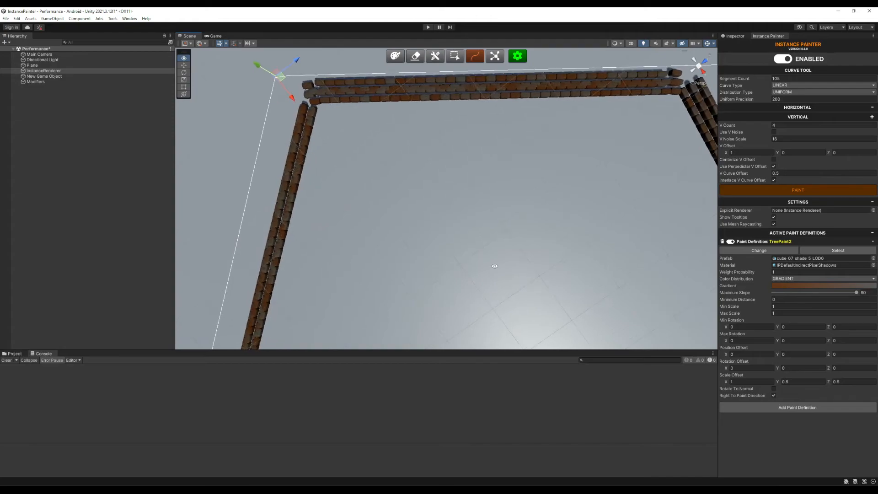
pyautogui.keyDown('alt'); pyautogui.moveTo(494, 266); pyautogui.dragTo(504, 207); pyautogui.keyUp('alt')
pyautogui.keyDown('alt'); pyautogui.moveTo(447, 228); pyautogui.dragTo(540, 179); pyautogui.keyUp('alt')
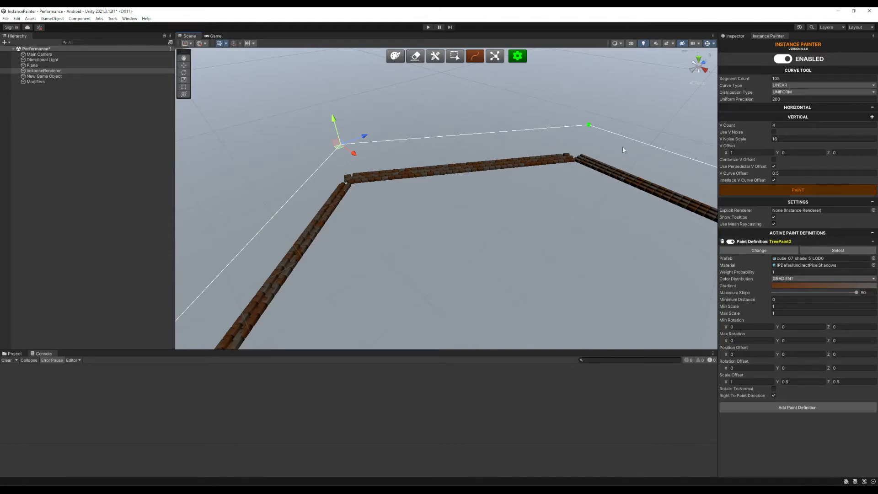
# - Turn on Centerize V Offset and view how the rows sit relative to the curve
pyautogui.click(773, 159)
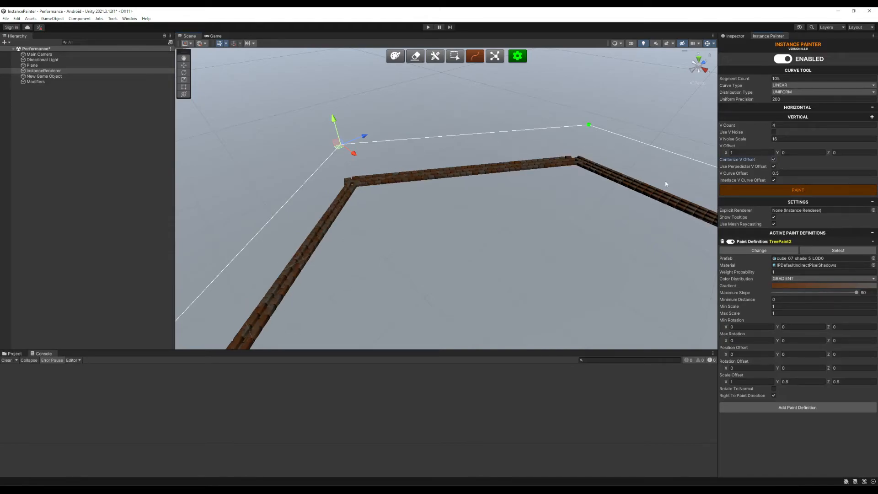
pyautogui.moveTo(419, 208); pyautogui.dragTo(444, 166, button='middle')
pyautogui.keyDown('alt'); pyautogui.moveTo(431, 177); pyautogui.dragTo(458, 202); pyautogui.keyUp('alt')
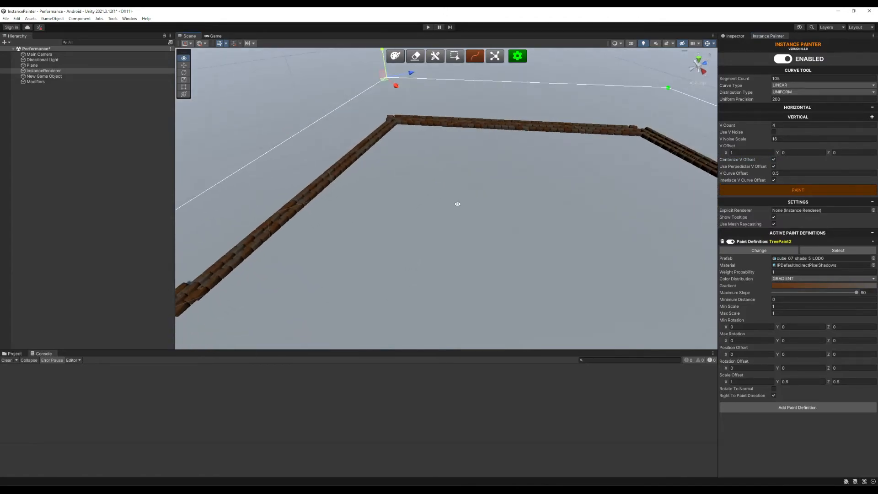
# - Set the V Curve Offset to 0 to align the rows, and turn off Centerize V Offset
pyautogui.click(739, 175)
pyautogui.write('0')
pyautogui.keyDown('alt'); pyautogui.moveTo(408, 193); pyautogui.dragTo(389, 201); pyautogui.keyUp('alt')
pyautogui.click(775, 159)
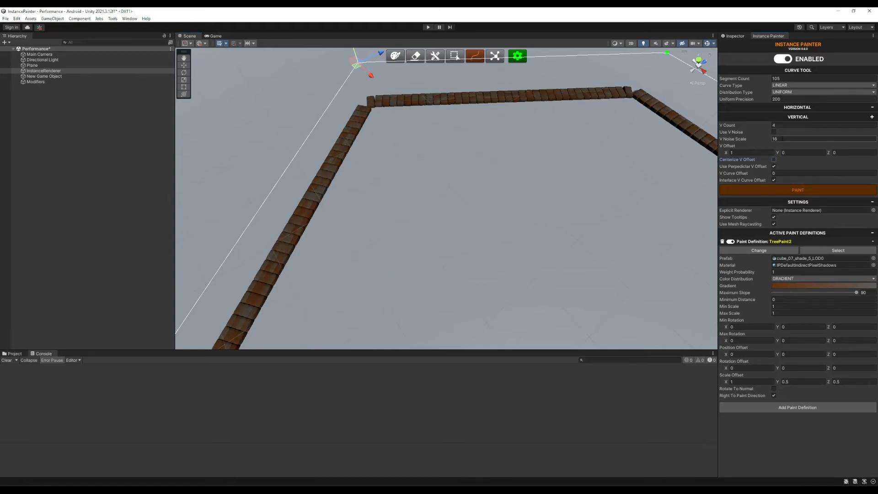
# - Set the curve's V Count to 8 and turn on Use V Noise to vary the row width
pyautogui.click(731, 126)
pyautogui.write('8')
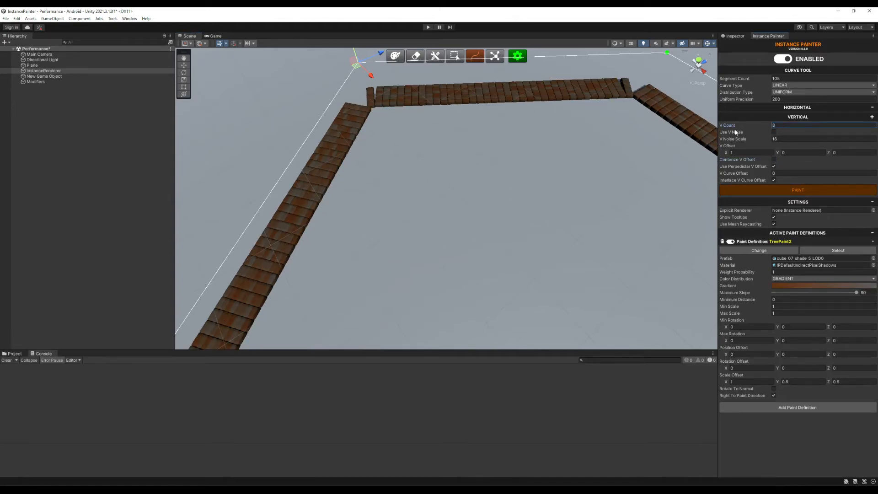
pyautogui.click(774, 131)
pyautogui.keyDown('alt'); pyautogui.moveTo(589, 156); pyautogui.dragTo(272, 200); pyautogui.keyUp('alt')
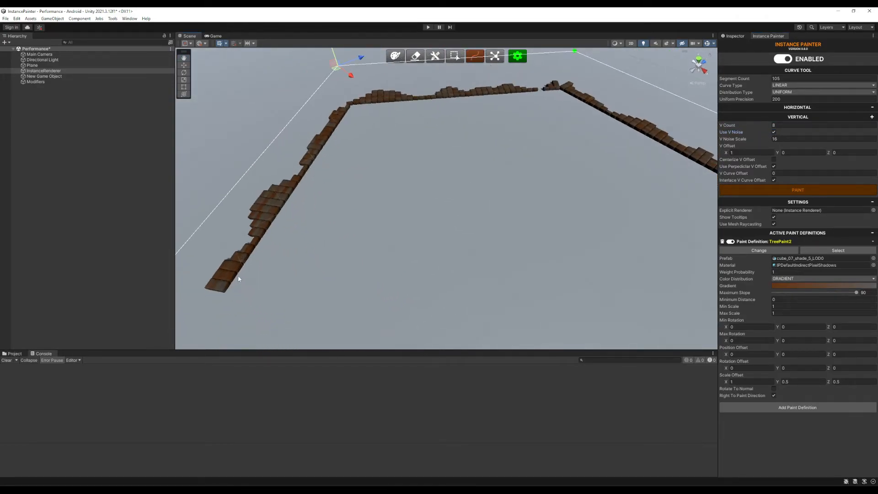
# - Turn on Centerize V Offset and view how the noisy rows spread along the segments
pyautogui.click(774, 159)
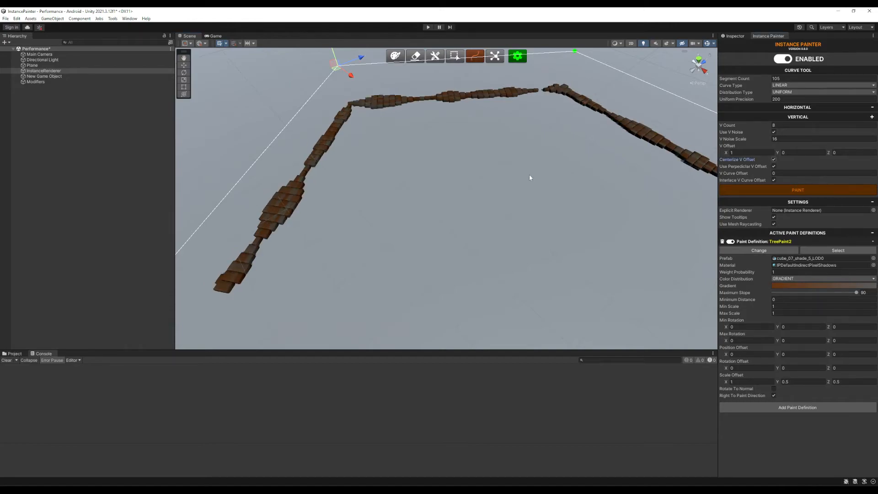
pyautogui.keyDown('alt'); pyautogui.moveTo(401, 162); pyautogui.dragTo(408, 161); pyautogui.keyUp('alt')
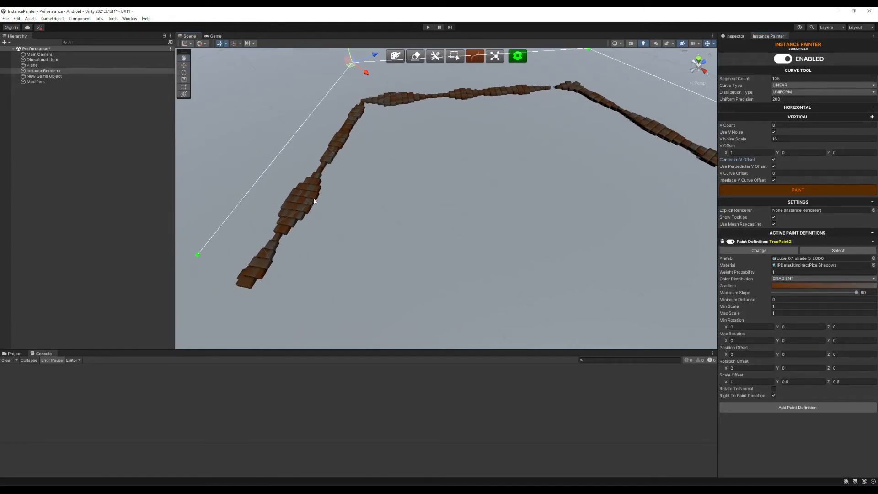
pyautogui.keyDown('alt'); pyautogui.moveTo(577, 193); pyautogui.dragTo(476, 167); pyautogui.keyUp('alt')
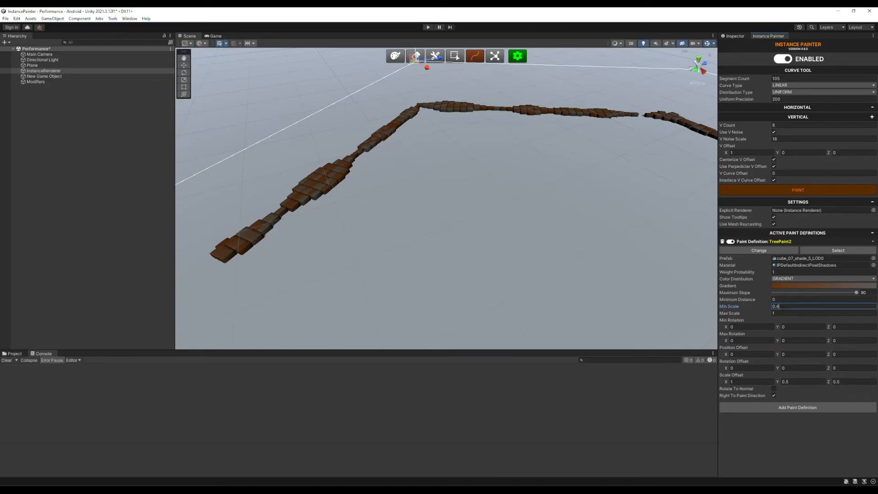
# - Give the brick paint definition a minimum scale of 0.4, a maximum scale of 0.8 and a maximum Y rotation of 180
pyautogui.press('Tab')
pyautogui.write('0')
pyautogui.click(797, 341)
pyautogui.write('180')
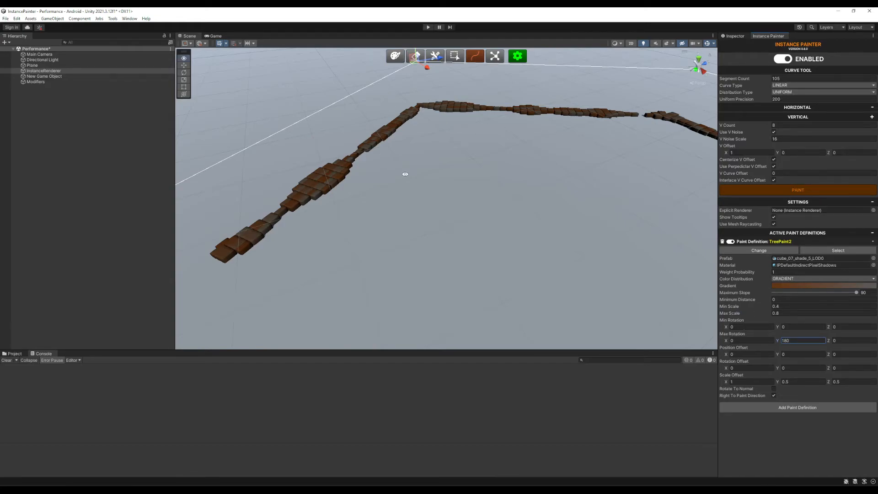
pyautogui.keyDown('alt'); pyautogui.moveTo(404, 173); pyautogui.dragTo(439, 192); pyautogui.keyUp('alt')
pyautogui.click(420, 87)
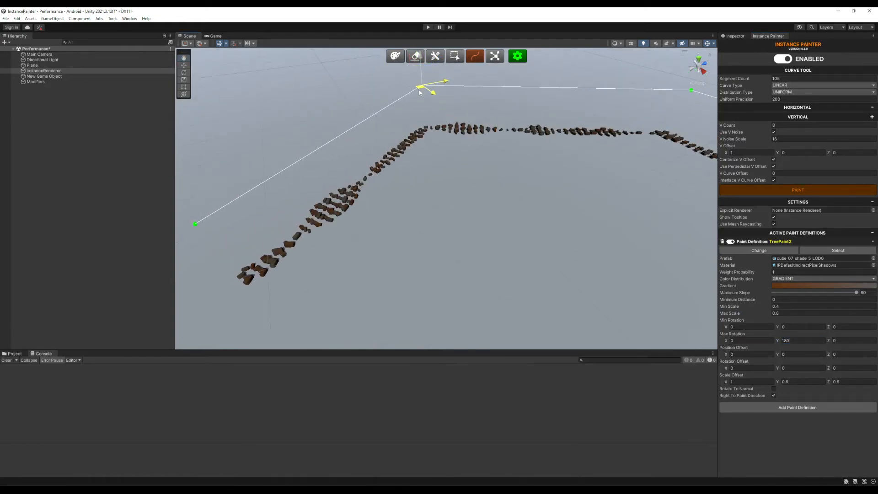
pyautogui.keyDown('alt'); pyautogui.moveTo(413, 109); pyautogui.dragTo(435, 176); pyautogui.keyUp('alt')
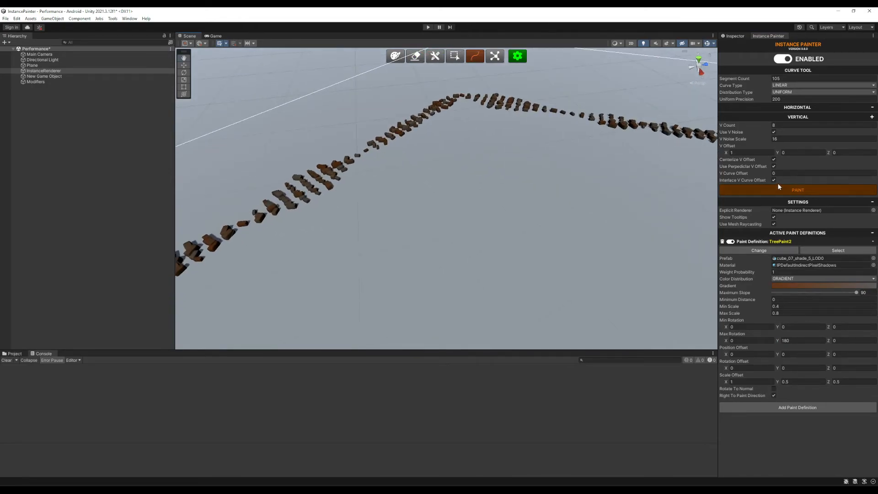
# - Set the V Curve Offset to 0.8 to stagger the brick rows along the curve
pyautogui.click(784, 173)
pyautogui.write('5')
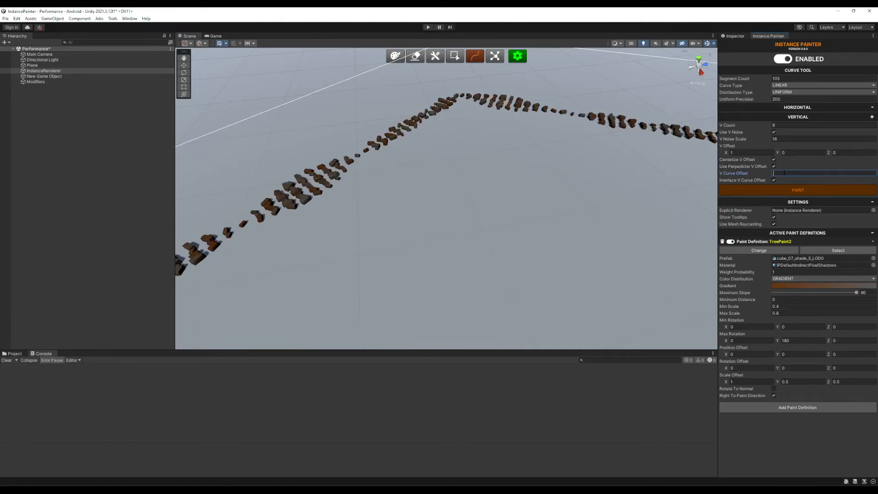
pyautogui.write('8')
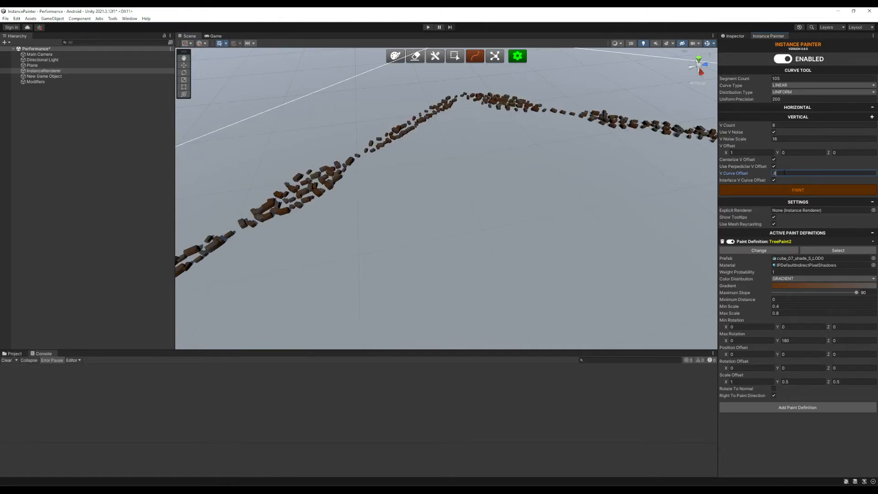
pyautogui.keyDown('alt'); pyautogui.moveTo(368, 195); pyautogui.dragTo(585, 150); pyautogui.keyUp('alt')
pyautogui.moveTo(585, 149)
pyautogui.mouseDown(button='middle')
pyautogui.moveTo(495, 218)
pyautogui.moveTo(452, 142)
pyautogui.moveTo(551, 210)
pyautogui.moveTo(475, 129)
pyautogui.mouseUp(button='middle')
pyautogui.keyDown('alt'); pyautogui.moveTo(475, 128); pyautogui.dragTo(417, 101); pyautogui.keyUp('alt')
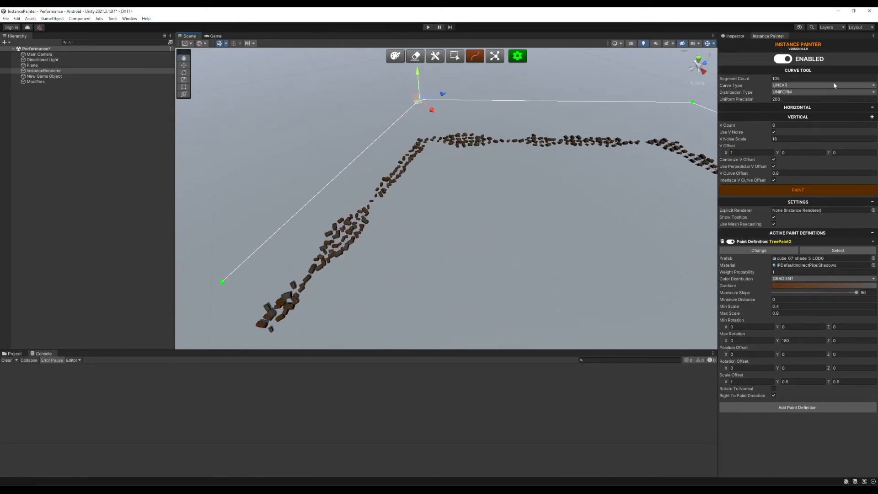
# - Change the curve type from linear to BEZIER and view the rounded brick path
pyautogui.click(803, 85)
pyautogui.click(798, 101)
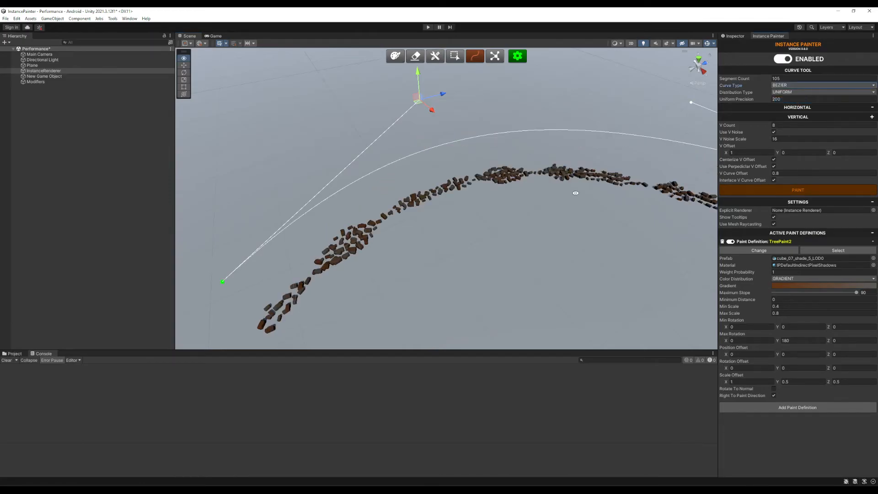
pyautogui.keyDown('alt'); pyautogui.moveTo(574, 192); pyautogui.dragTo(475, 160); pyautogui.keyUp('alt')
pyautogui.keyDown('alt'); pyautogui.moveTo(475, 160); pyautogui.dragTo(320, 166, button='right'); pyautogui.keyUp('alt')
pyautogui.keyDown('alt'); pyautogui.moveTo(320, 166); pyautogui.dragTo(465, 165); pyautogui.keyUp('alt')
pyautogui.moveTo(464, 179); pyautogui.dragTo(471, 162, button='middle')
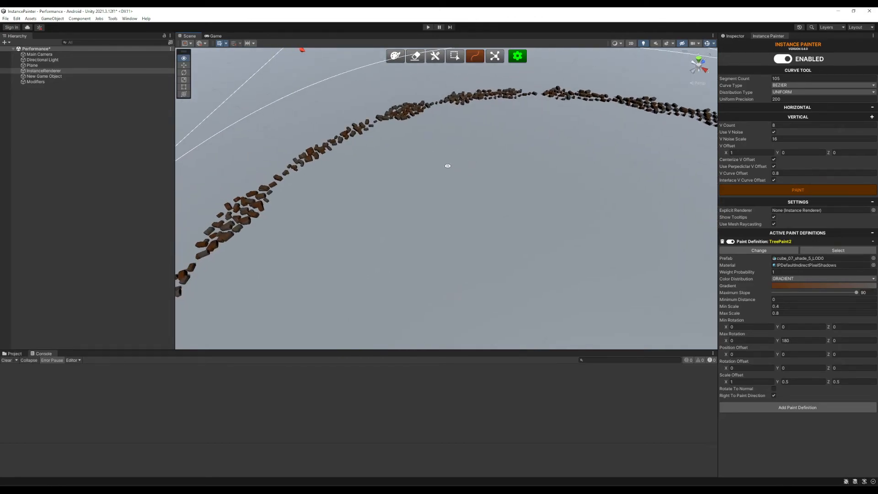
# - Examine the distribution, rotation and width variation of the bricks along the whole Bezier curve from several angles
pyautogui.keyDown('alt'); pyautogui.moveTo(447, 166); pyautogui.dragTo(469, 178); pyautogui.keyUp('alt')
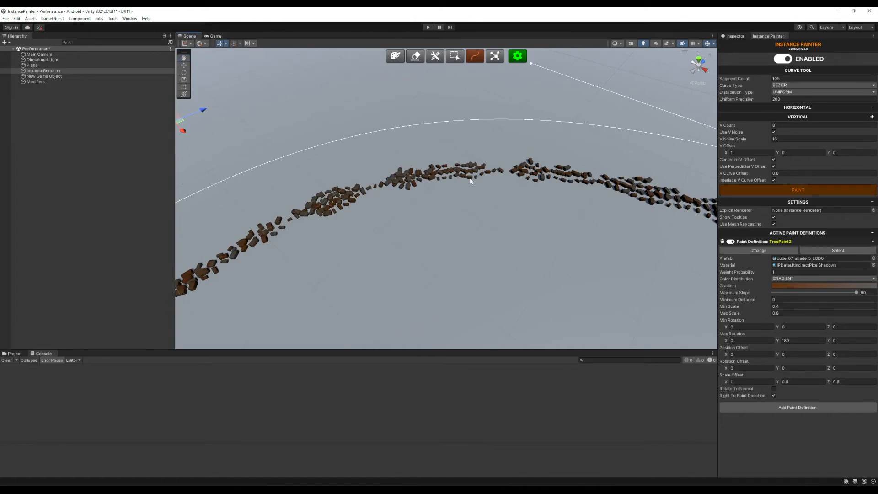
pyautogui.keyDown('alt'); pyautogui.moveTo(453, 206); pyautogui.dragTo(446, 188); pyautogui.keyUp('alt')
pyautogui.moveTo(384, 191); pyautogui.dragTo(499, 221, button='middle')
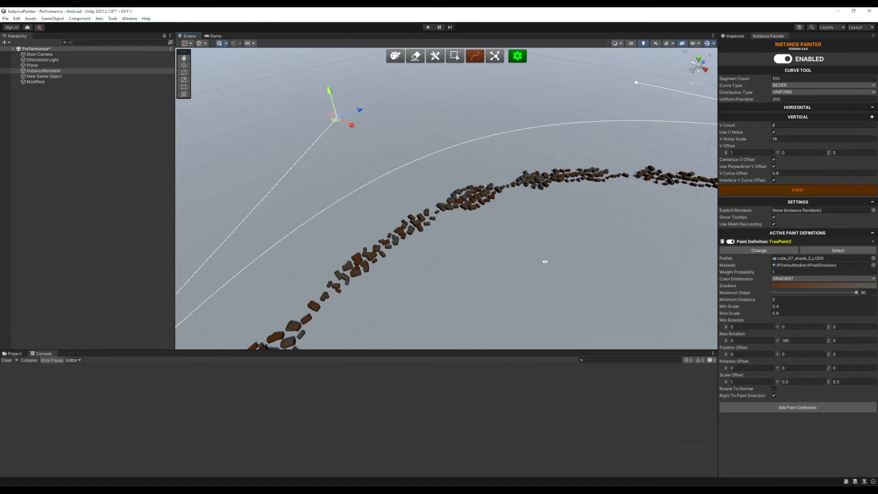
pyautogui.keyDown('alt'); pyautogui.moveTo(544, 261); pyautogui.dragTo(524, 247); pyautogui.keyUp('alt')
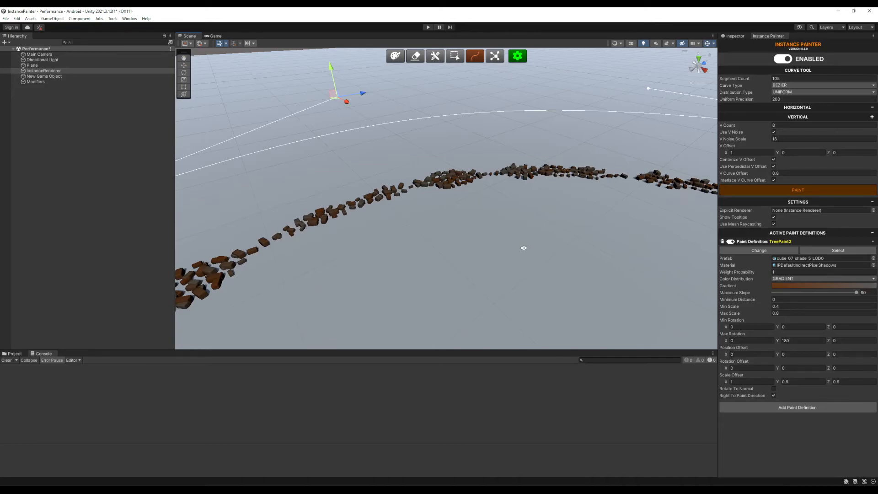
pyautogui.keyDown('alt'); pyautogui.moveTo(515, 247); pyautogui.dragTo(417, 224); pyautogui.keyUp('alt')
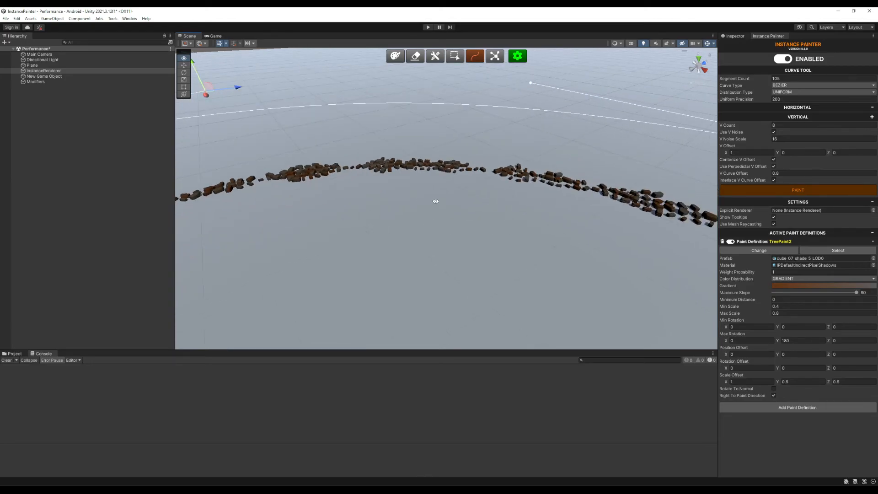
pyautogui.keyDown('alt'); pyautogui.moveTo(436, 201); pyautogui.dragTo(454, 245); pyautogui.keyUp('alt')
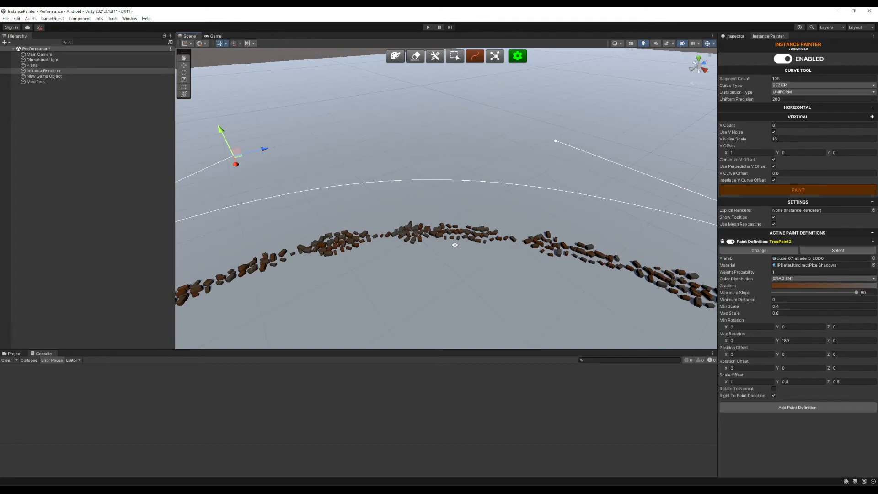
pyautogui.moveTo(454, 245)
pyautogui.keyDown('alt'); pyautogui.mouseDown()
pyautogui.moveTo(451, 229)
pyautogui.moveTo(402, 229)
pyautogui.moveTo(462, 205)
pyautogui.moveTo(562, 207)
pyautogui.mouseUp(); pyautogui.keyUp('alt')
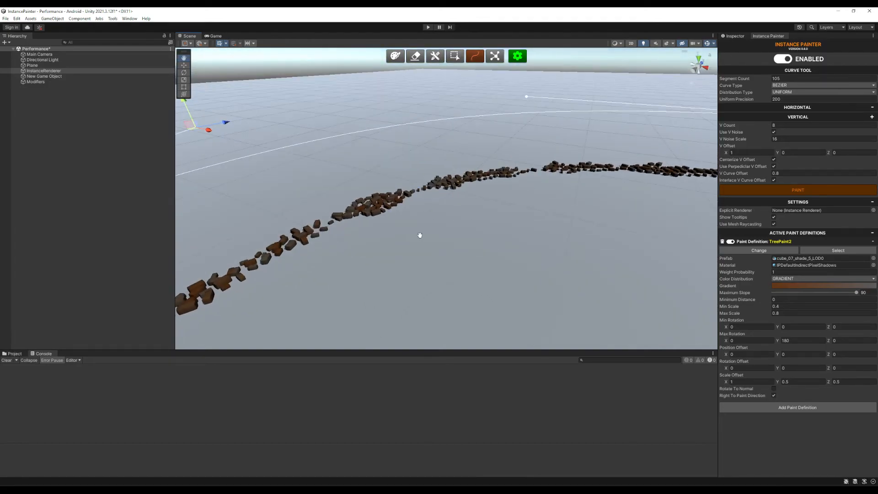
pyautogui.moveTo(417, 235)
pyautogui.keyDown('alt'); pyautogui.mouseDown()
pyautogui.moveTo(519, 194)
pyautogui.moveTo(402, 219)
pyautogui.moveTo(500, 204)
pyautogui.moveTo(447, 210)
pyautogui.moveTo(495, 204)
pyautogui.moveTo(484, 212)
pyautogui.mouseUp(); pyautogui.keyUp('alt')
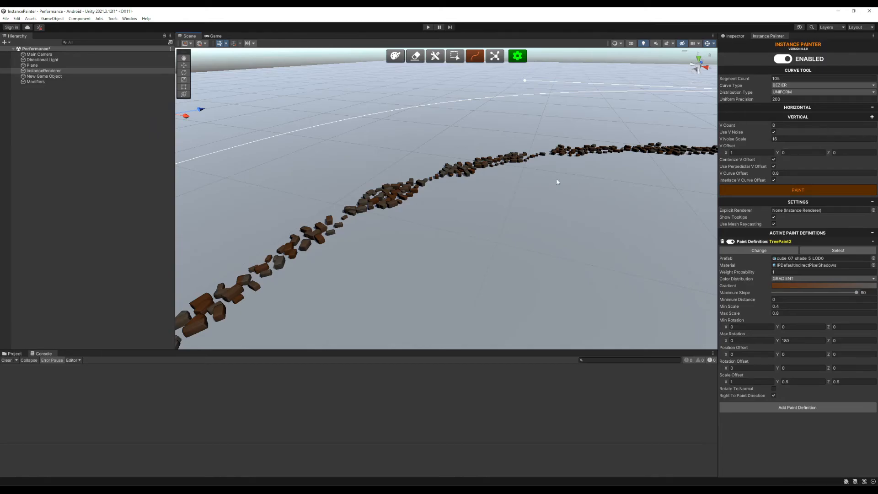
pyautogui.moveTo(521, 192)
pyautogui.keyDown('alt'); pyautogui.mouseDown()
pyautogui.moveTo(498, 173)
pyautogui.moveTo(468, 197)
pyautogui.mouseUp(); pyautogui.keyUp('alt')
pyautogui.keyDown('alt'); pyautogui.moveTo(530, 193); pyautogui.dragTo(414, 205); pyautogui.keyUp('alt')
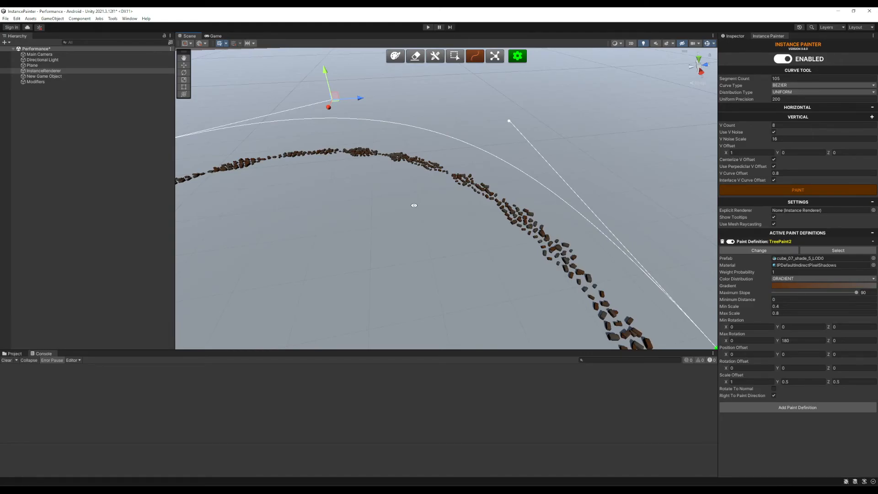
pyautogui.moveTo(390, 189)
pyautogui.keyDown('alt'); pyautogui.mouseDown()
pyautogui.moveTo(378, 185)
pyautogui.moveTo(386, 161)
pyautogui.moveTo(339, 182)
pyautogui.moveTo(361, 177)
pyautogui.mouseUp(); pyautogui.keyUp('alt')
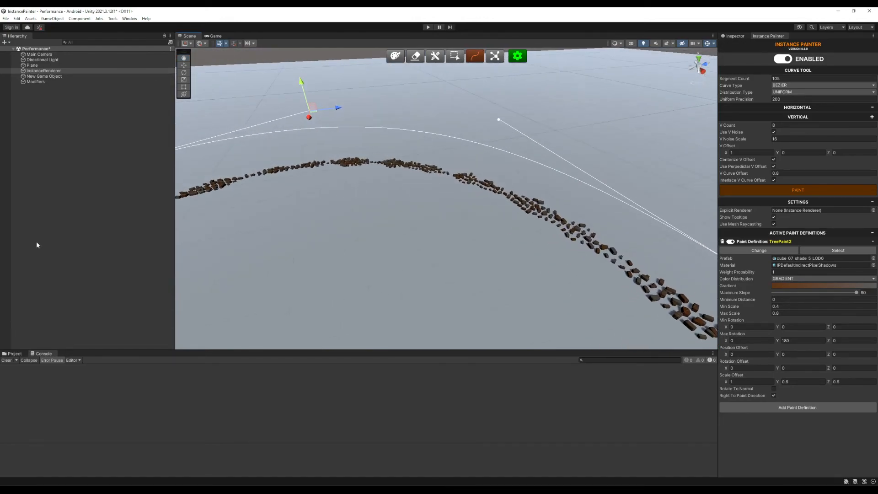
pyautogui.keyDown('alt'); pyautogui.moveTo(293, 238); pyautogui.dragTo(418, 158); pyautogui.keyUp('alt')
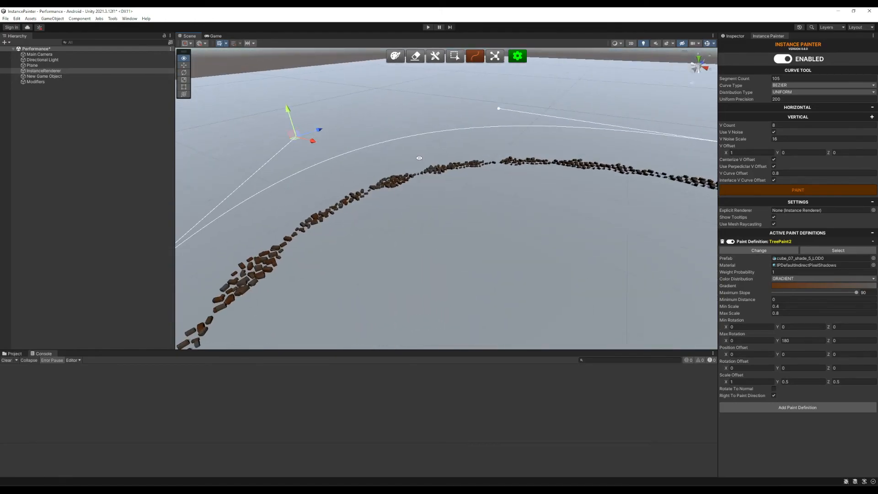
# - Leave the Curve tool and add the Modifiers object's IP Scale Modifier to the InstanceRenderer's modifiers list
pyautogui.click(476, 59)
pyautogui.keyDown('alt'); pyautogui.moveTo(430, 168); pyautogui.dragTo(342, 180); pyautogui.keyUp('alt')
pyautogui.click(39, 82)
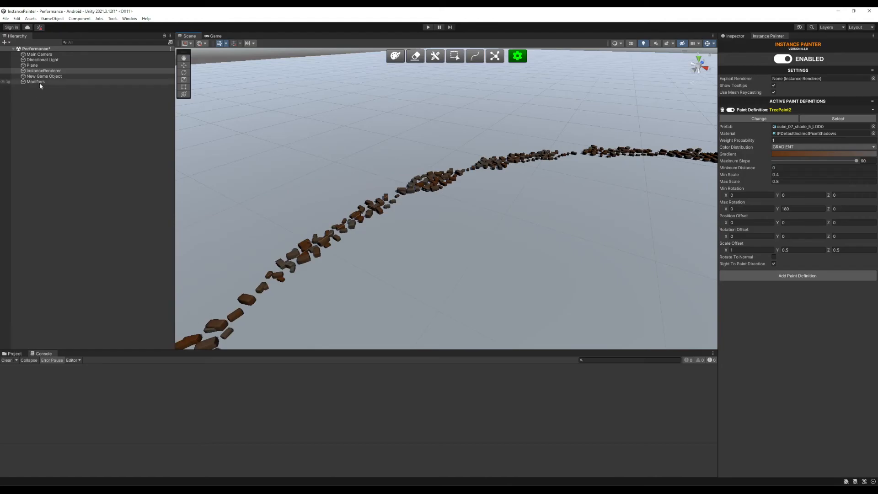
pyautogui.click(46, 71)
pyautogui.click(735, 35)
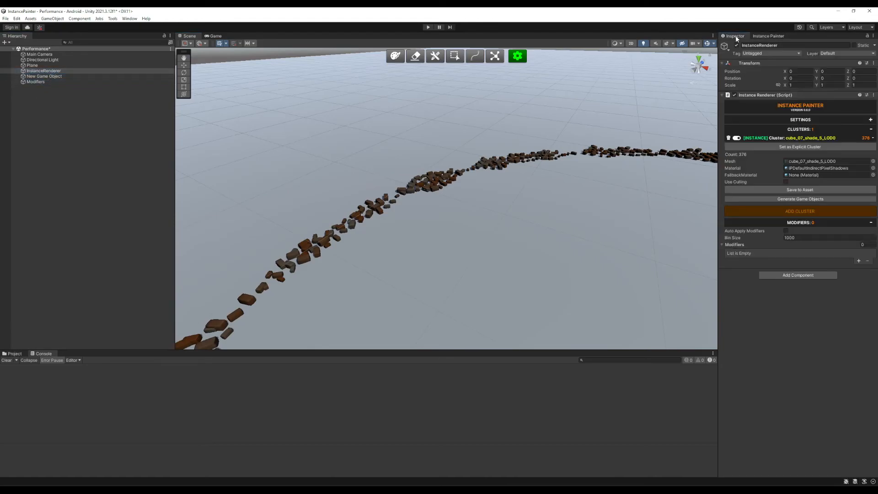
pyautogui.moveTo(39, 80); pyautogui.dragTo(792, 254)
pyautogui.moveTo(848, 257)
pyautogui.mouseDown()
pyautogui.moveTo(857, 239)
pyautogui.moveTo(832, 252)
pyautogui.mouseUp()
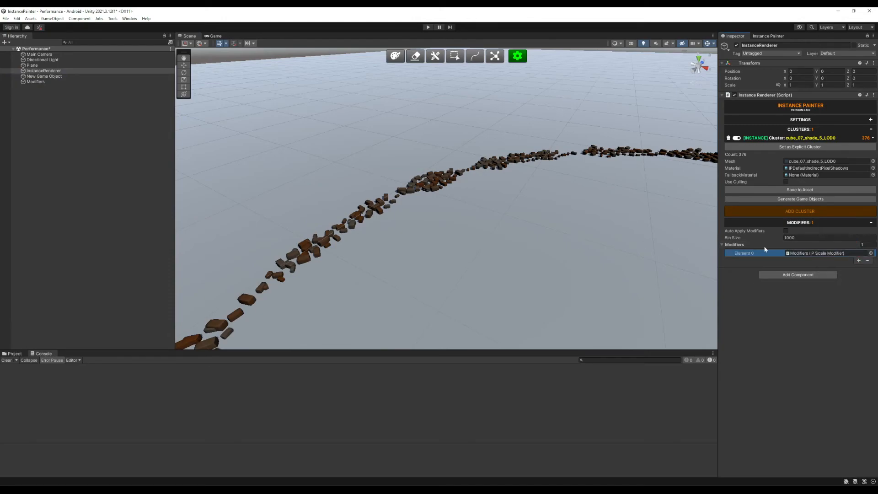
# - Move the Modifiers object across the plane towards the middle of the brick curve
pyautogui.moveTo(197, 71); pyautogui.dragTo(498, 192, button='middle')
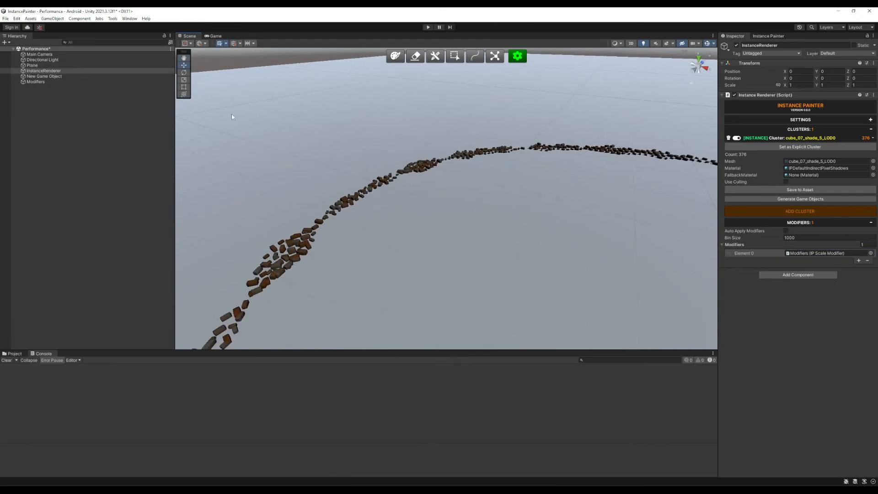
pyautogui.click(58, 82)
pyautogui.scroll(-2, 489, 99)
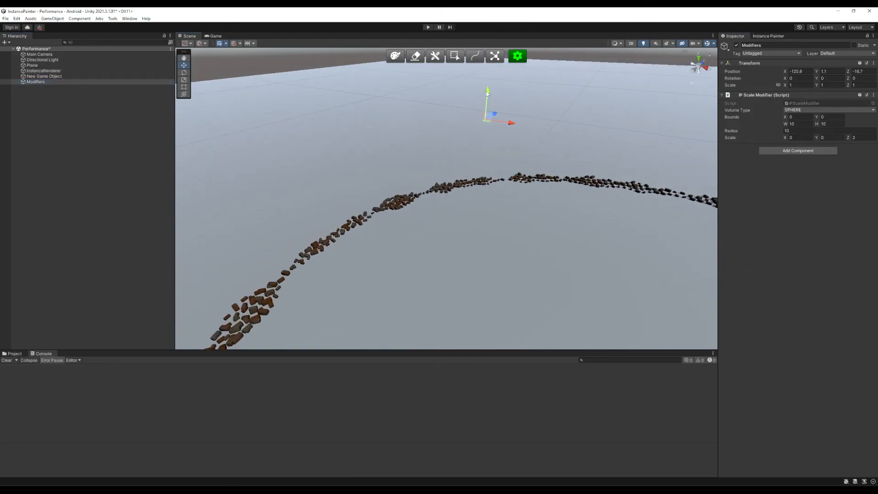
pyautogui.moveTo(484, 92); pyautogui.dragTo(498, 179)
pyautogui.click(502, 192)
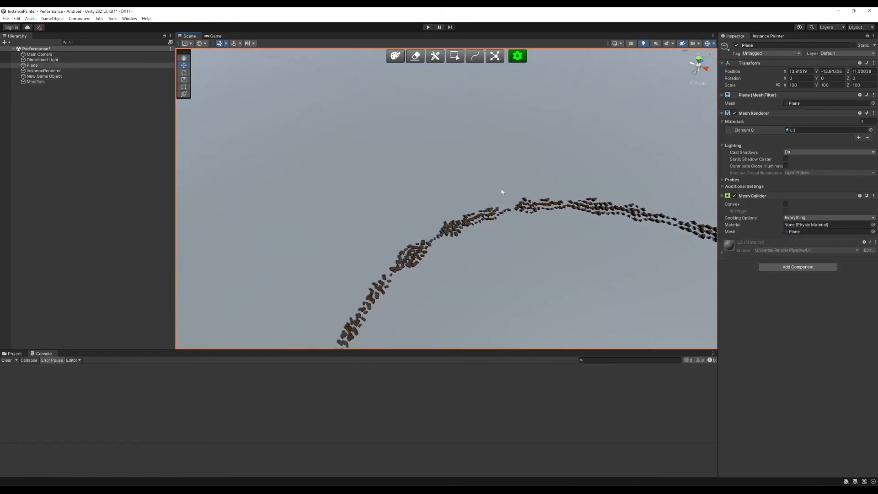
pyautogui.click(36, 82)
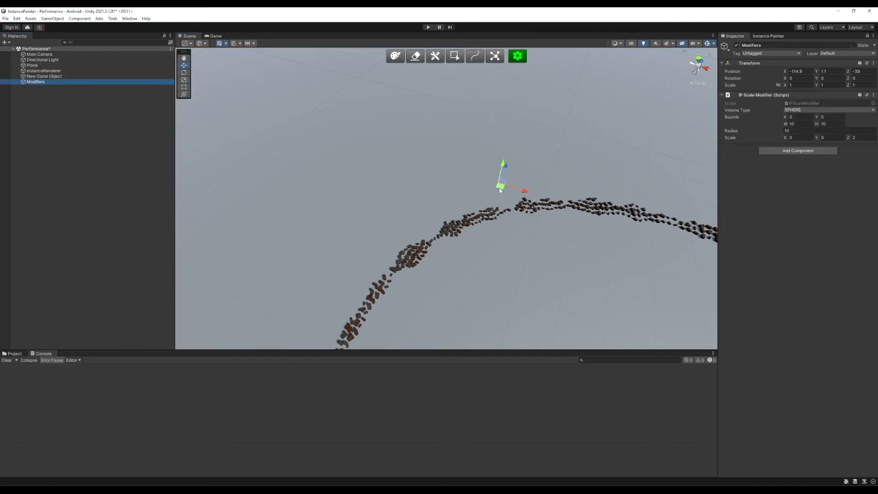
pyautogui.moveTo(502, 195); pyautogui.dragTo(482, 225)
# - Turn on Auto Apply Modifiers for the InstanceRenderer and move the Modifiers object to about X -115.1, Y -9.4, Z -43, at the brick curve
pyautogui.click(43, 71)
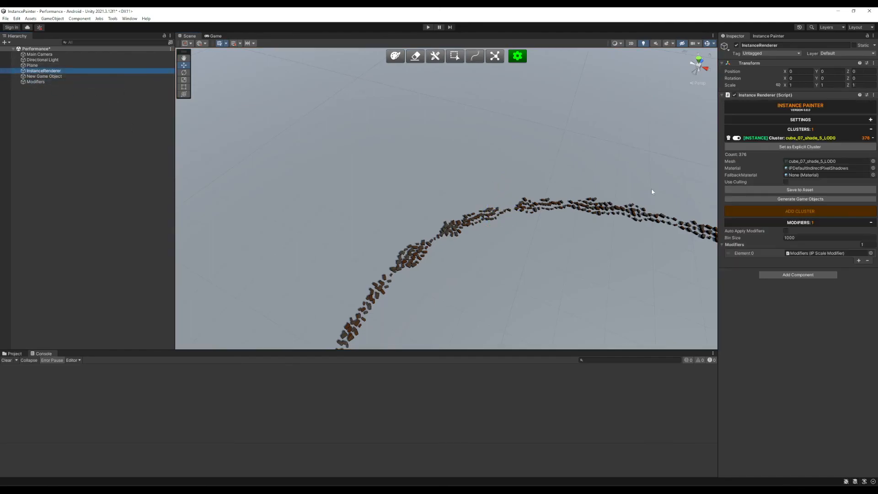
pyautogui.click(785, 230)
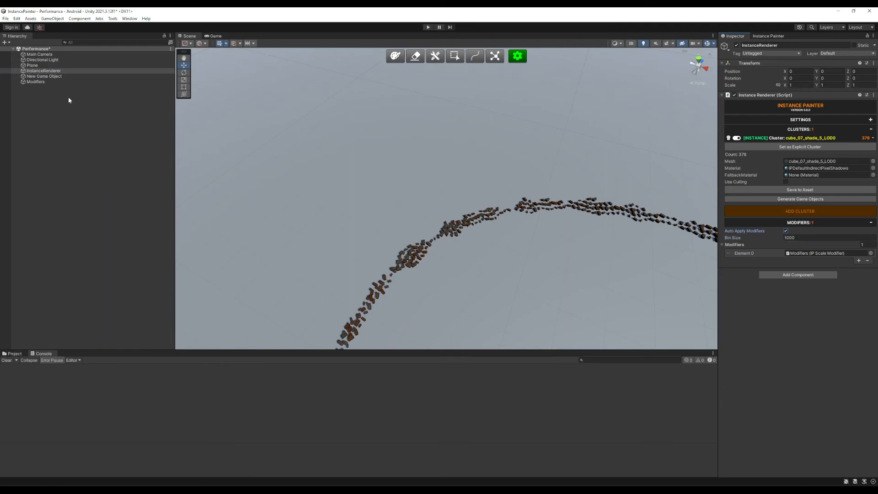
pyautogui.click(44, 82)
pyautogui.press('f')
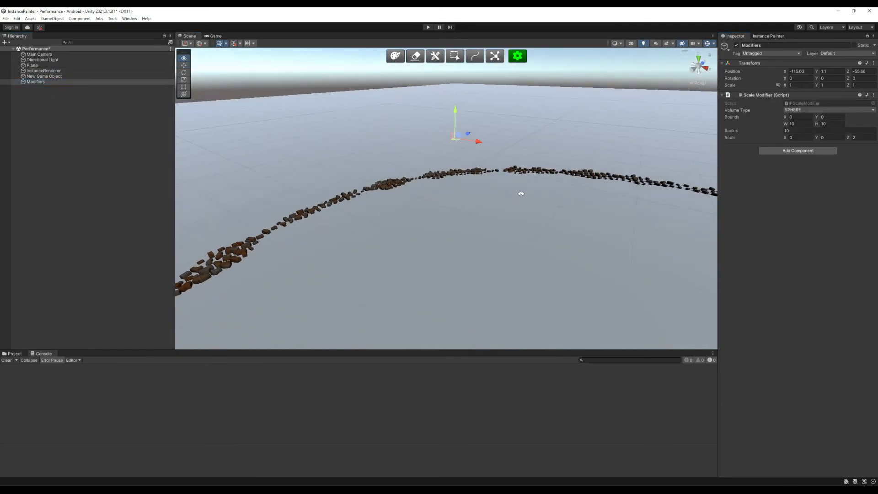
pyautogui.moveTo(454, 115); pyautogui.dragTo(478, 166)
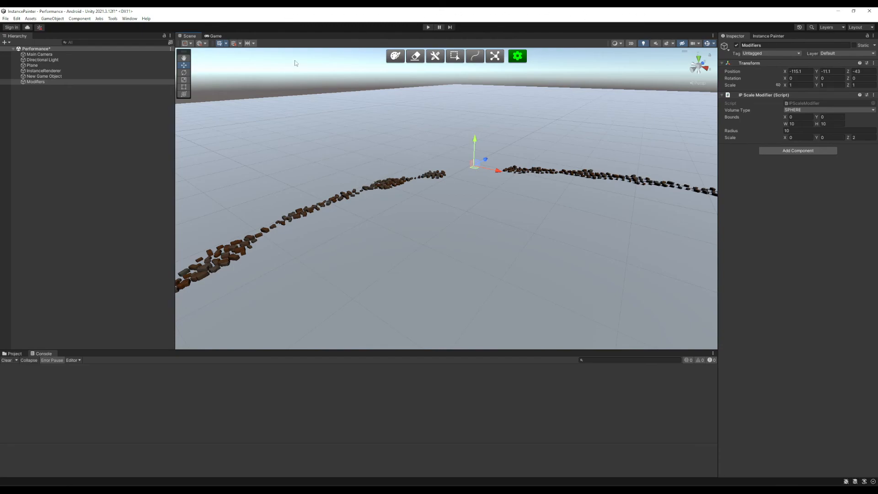
pyautogui.moveTo(481, 138); pyautogui.dragTo(520, 114)
# - Check the volume types available for the scale modifier, keep SPHERE, and view its effect on the brick curve
pyautogui.click(799, 110)
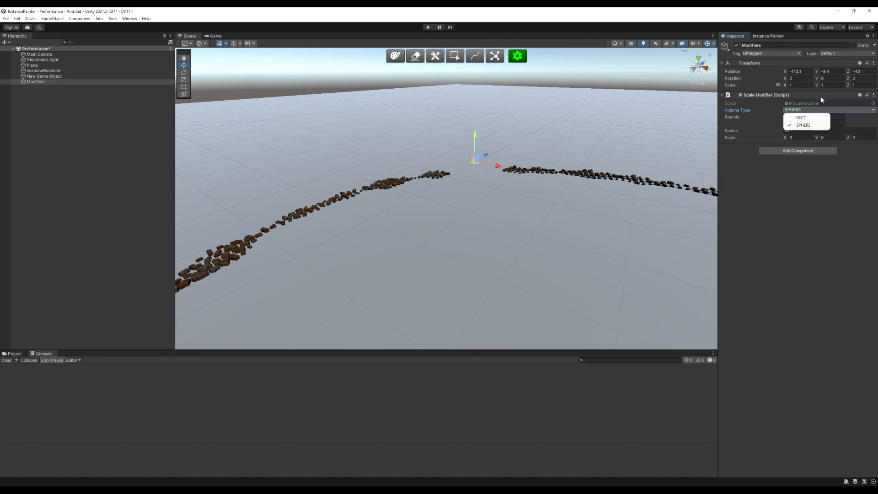
pyautogui.click(702, 9)
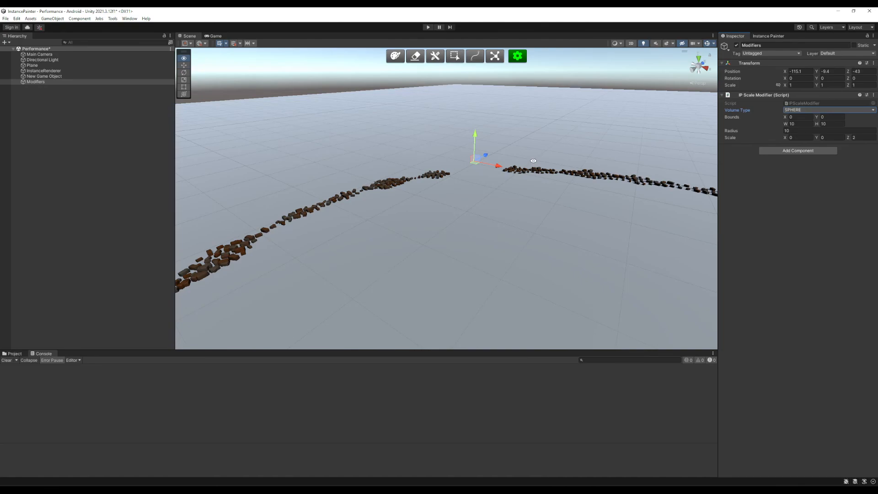
pyautogui.keyDown('alt'); pyautogui.moveTo(564, 152); pyautogui.dragTo(466, 206); pyautogui.keyUp('alt')
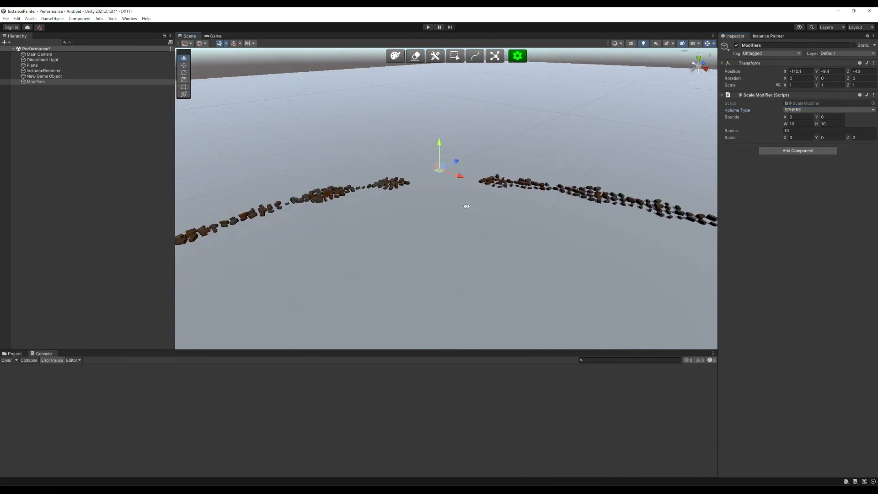